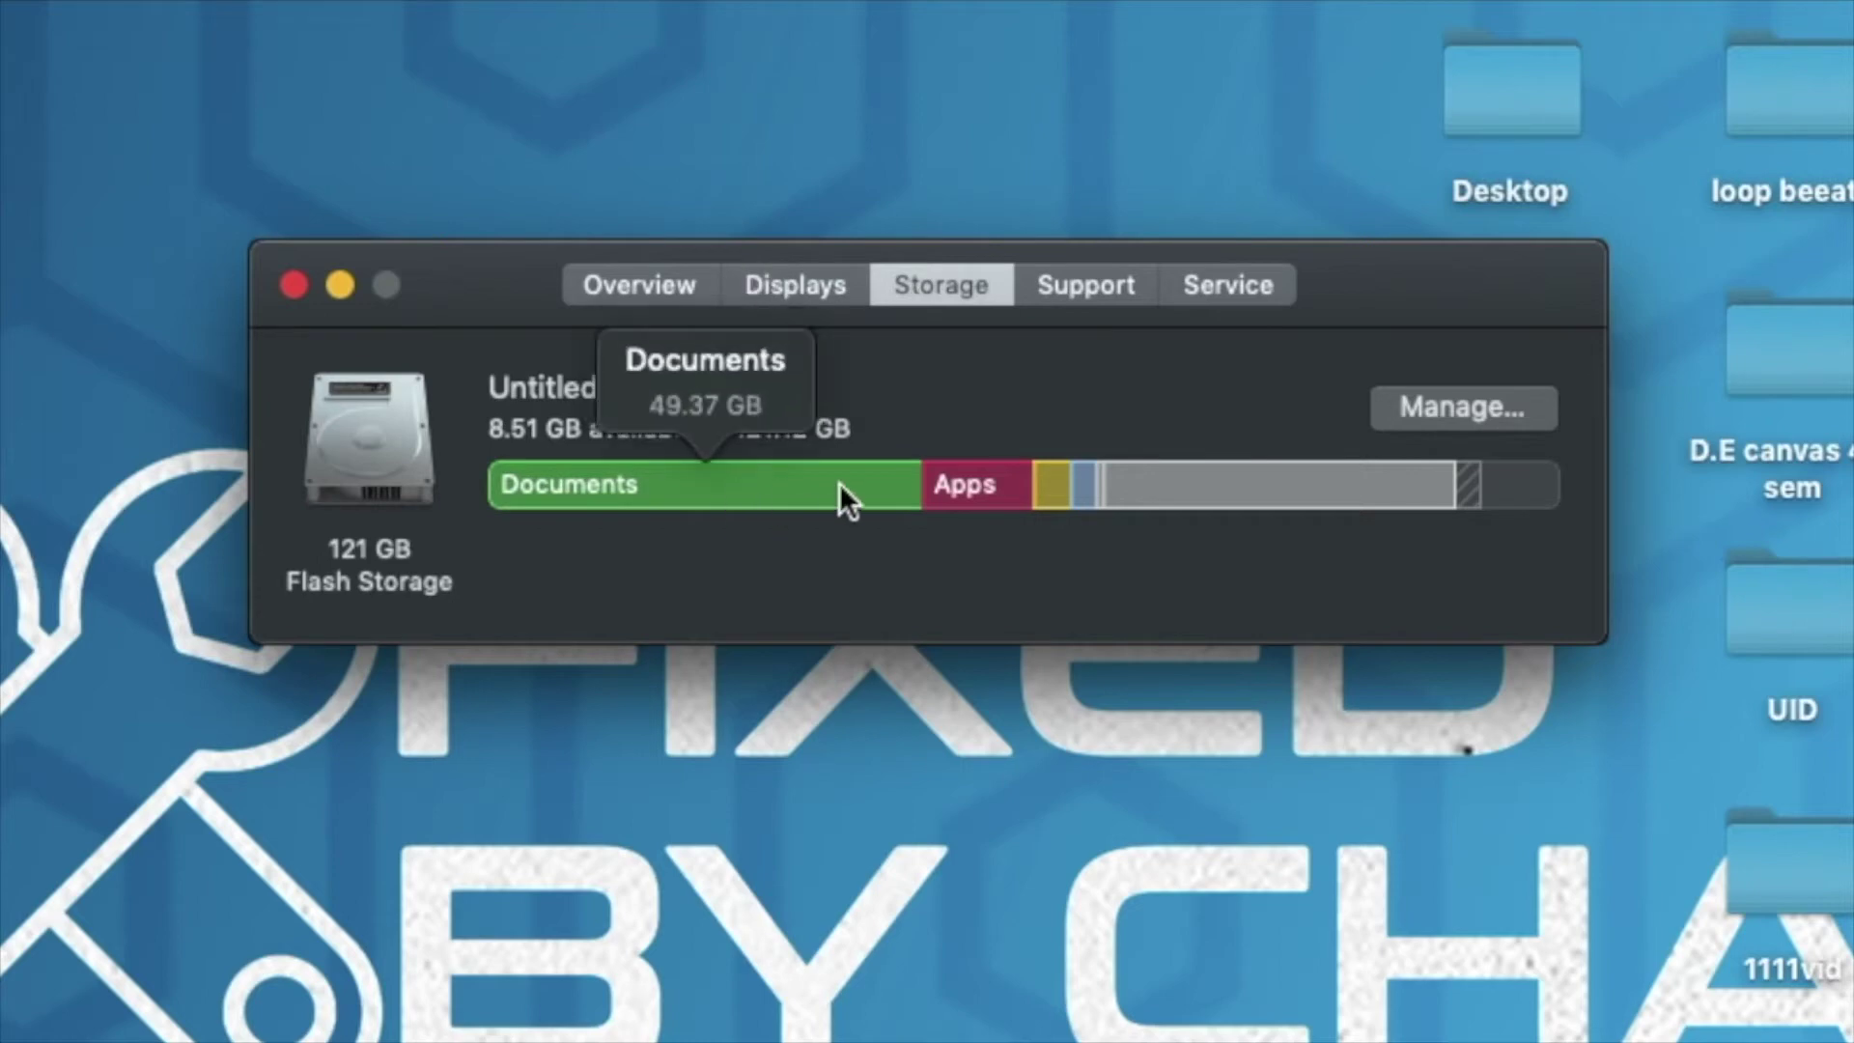
Step: Examine the disk's storage breakdown by category and the size-sorted list of installed applications, and close the storage management window
{"action": "mouse_move", "coordinate": [952, 487]}
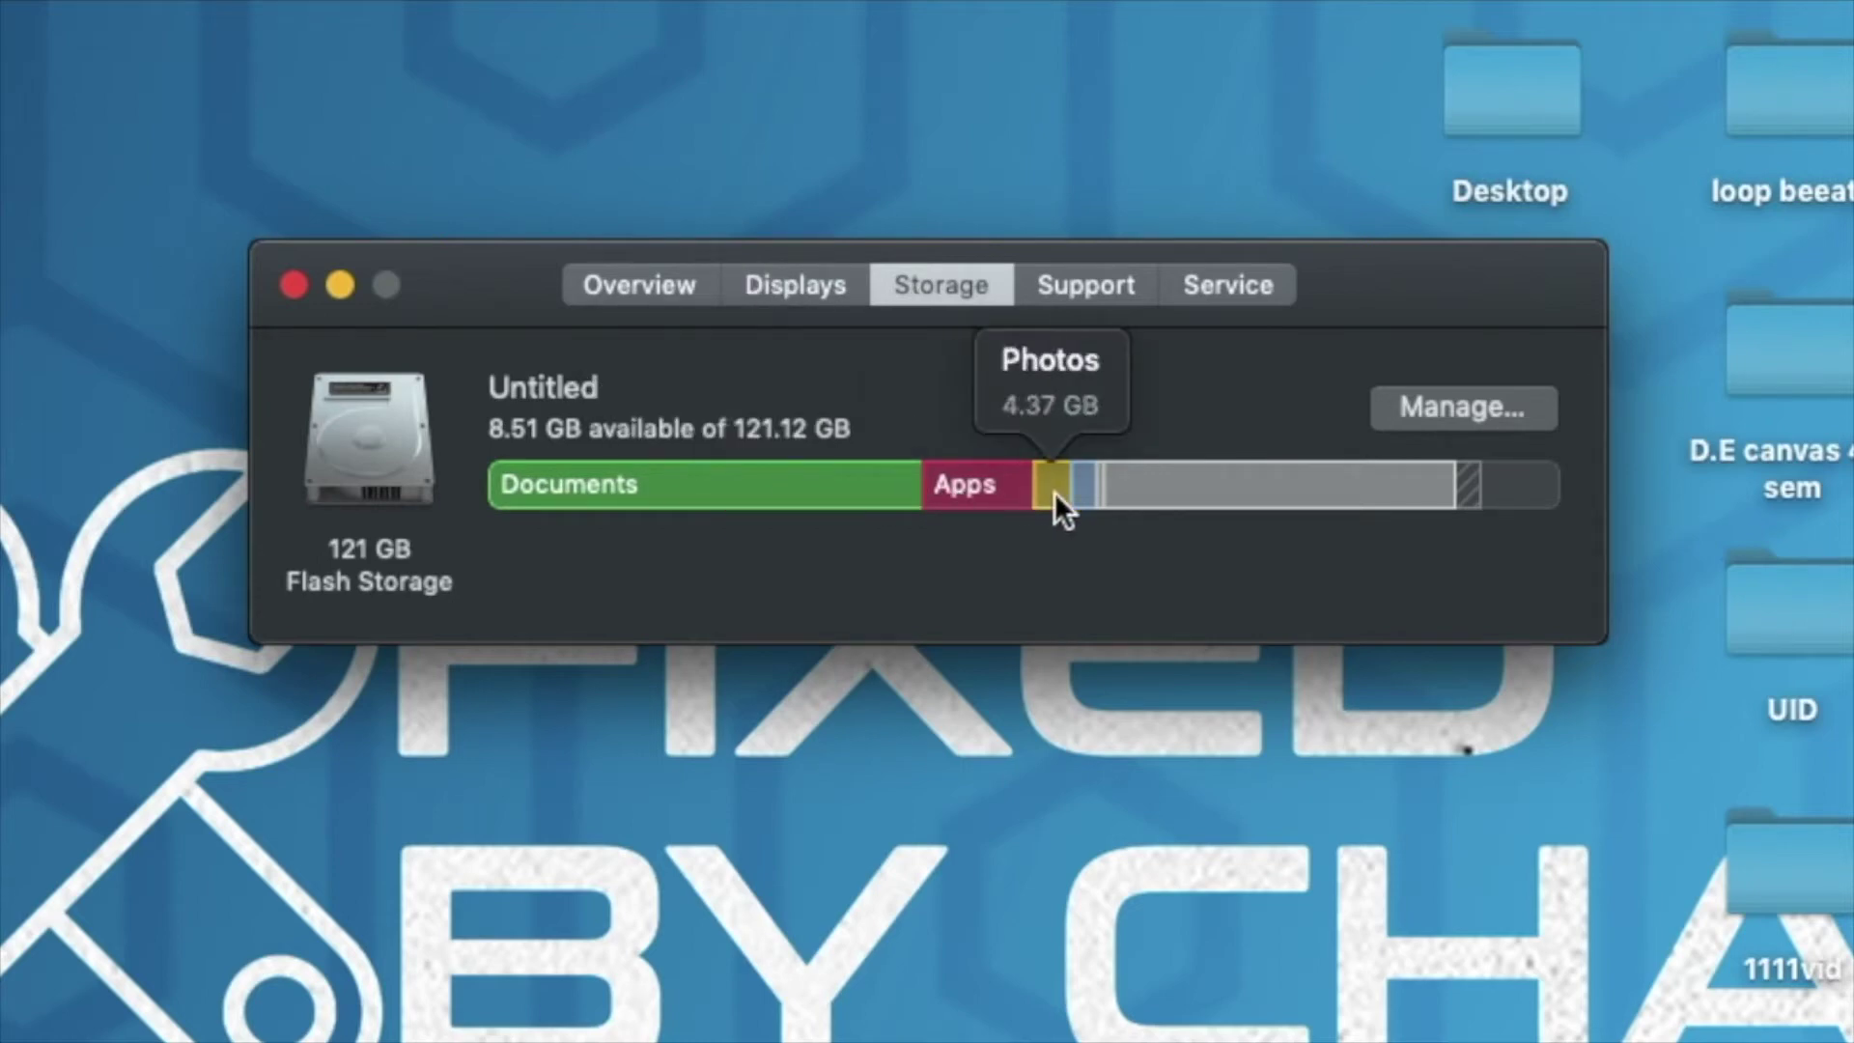
{"action": "mouse_move", "coordinate": [1086, 490]}
{"action": "mouse_move", "coordinate": [1180, 485]}
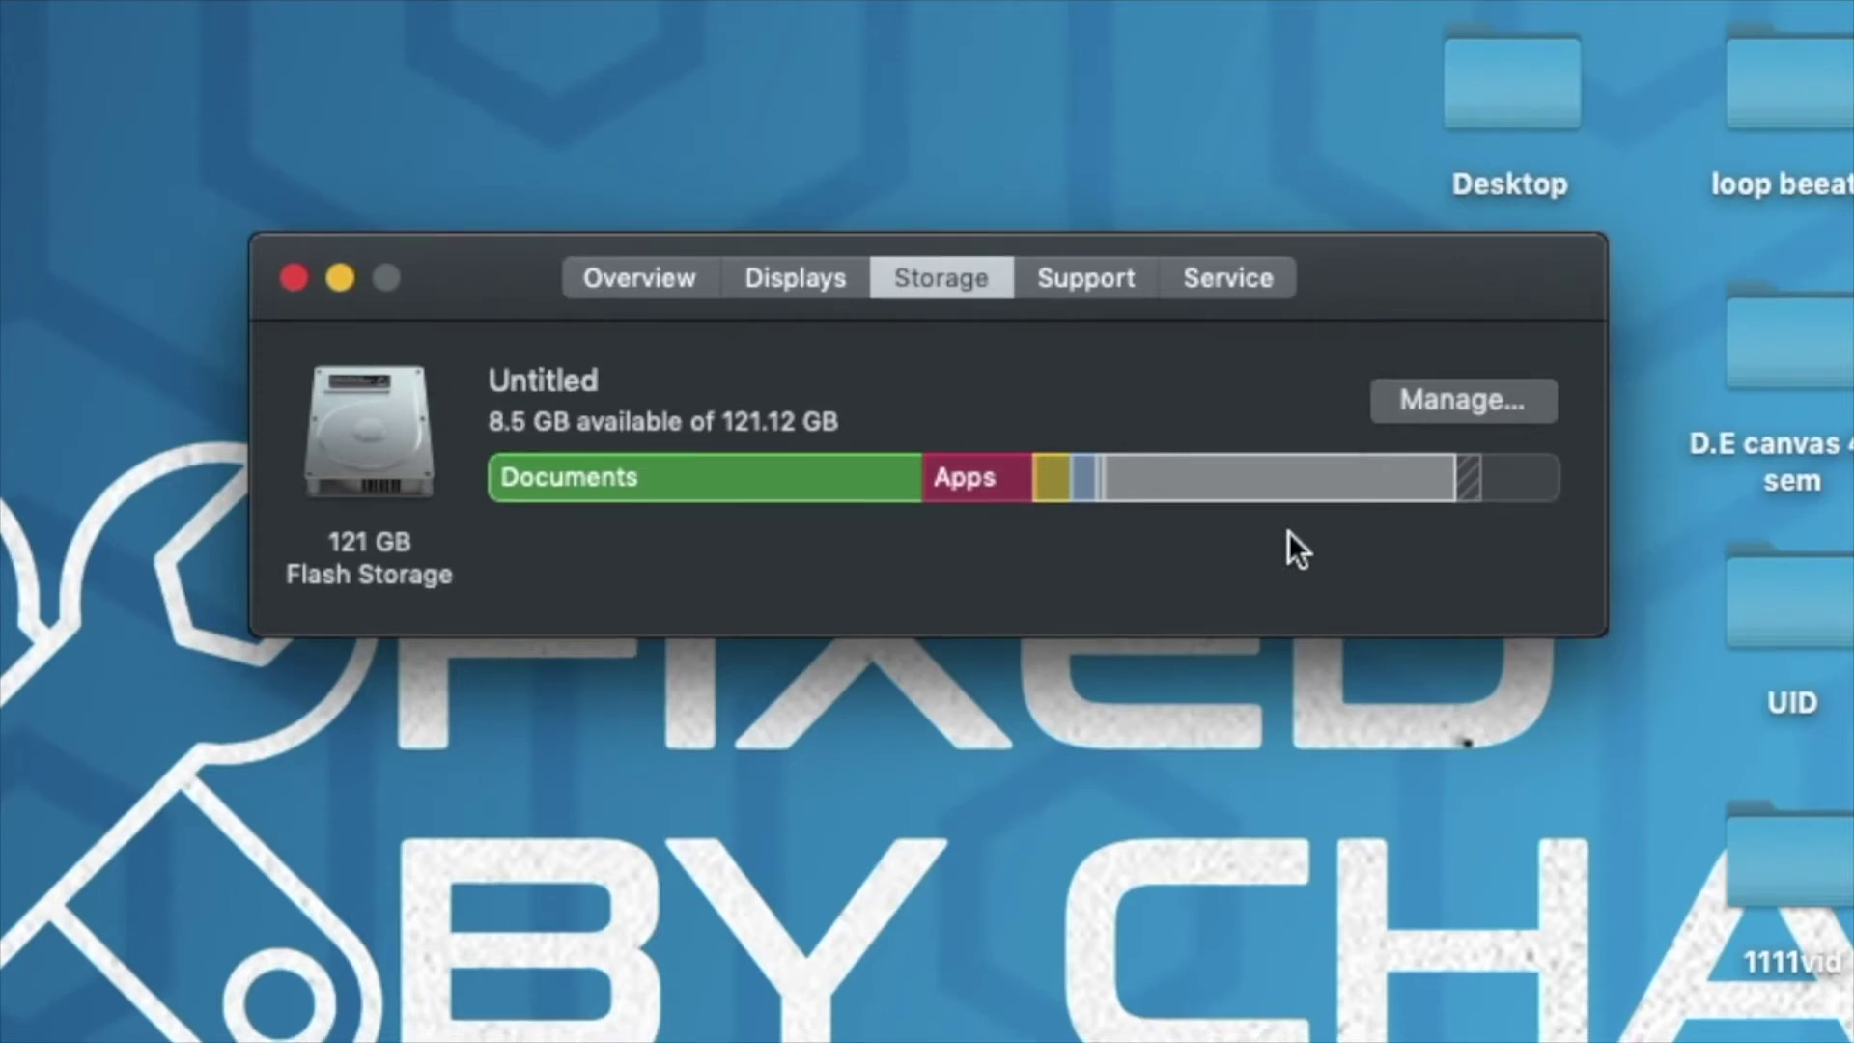
{"action": "left_click", "coordinate": [1480, 400]}
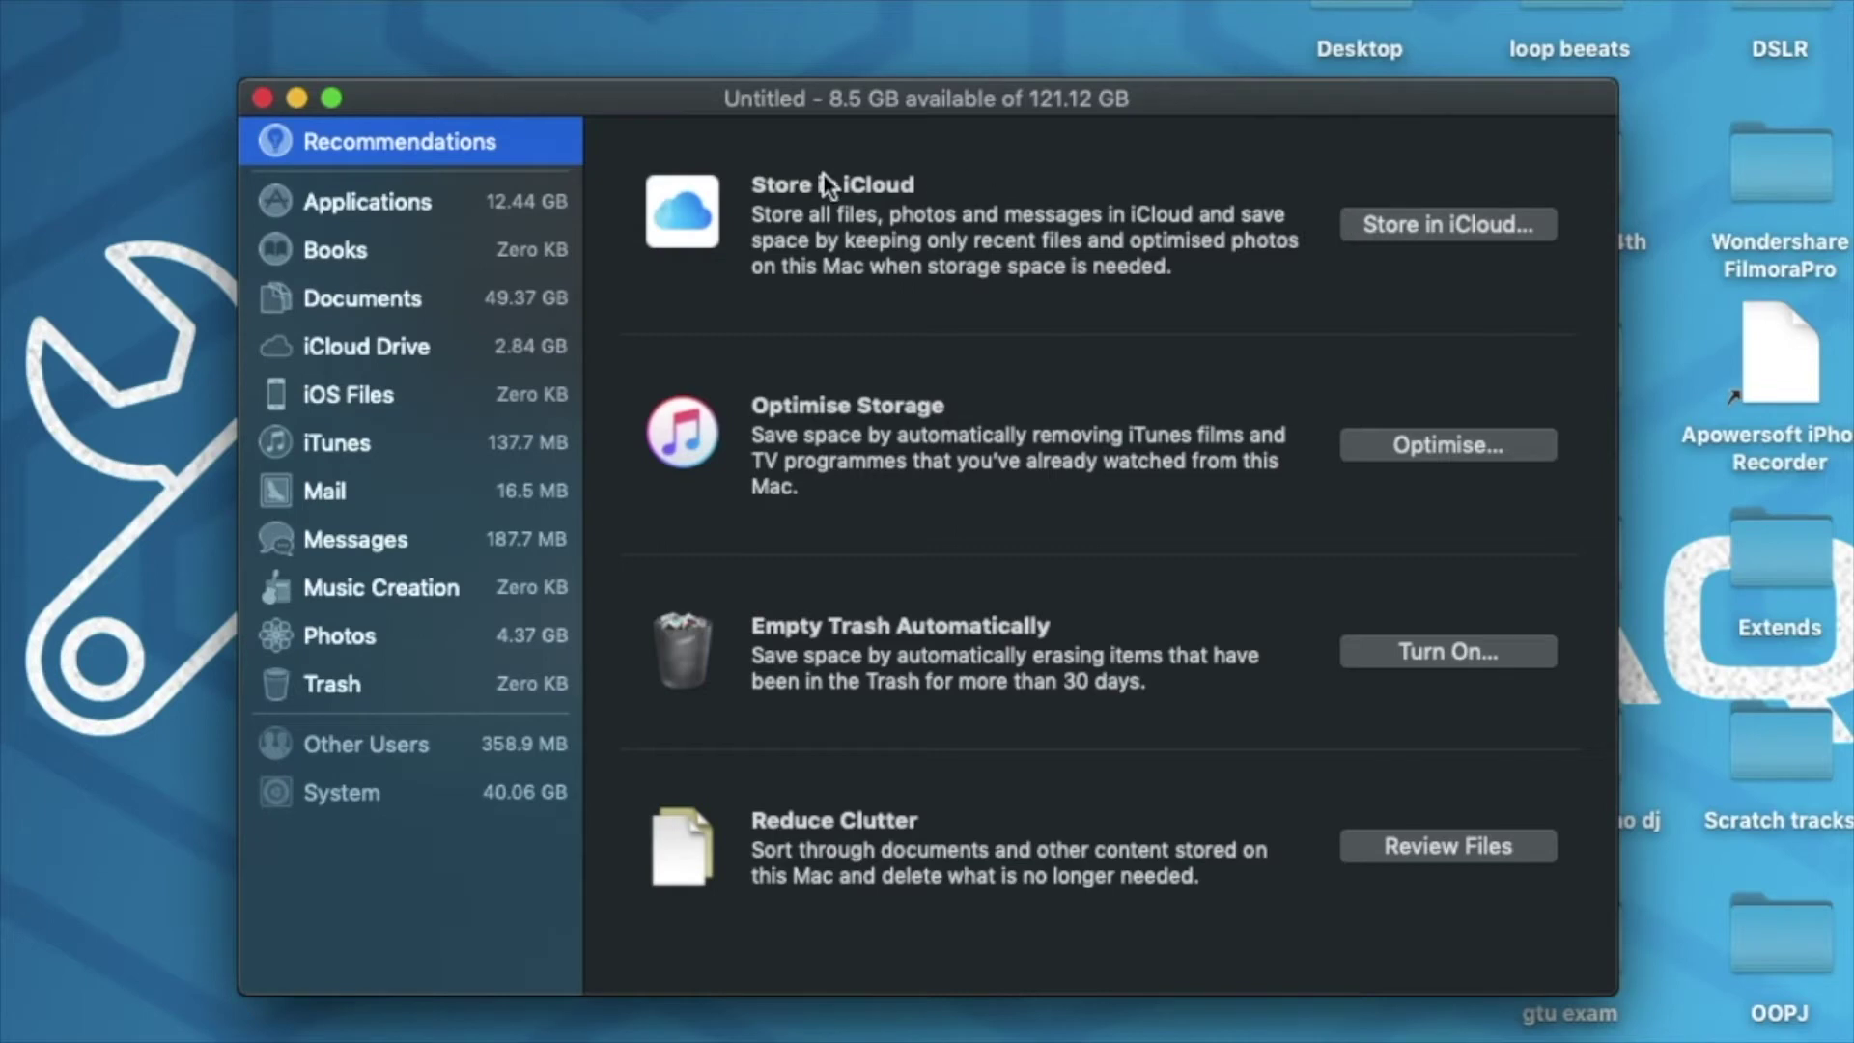
{"action": "left_click", "coordinate": [396, 211]}
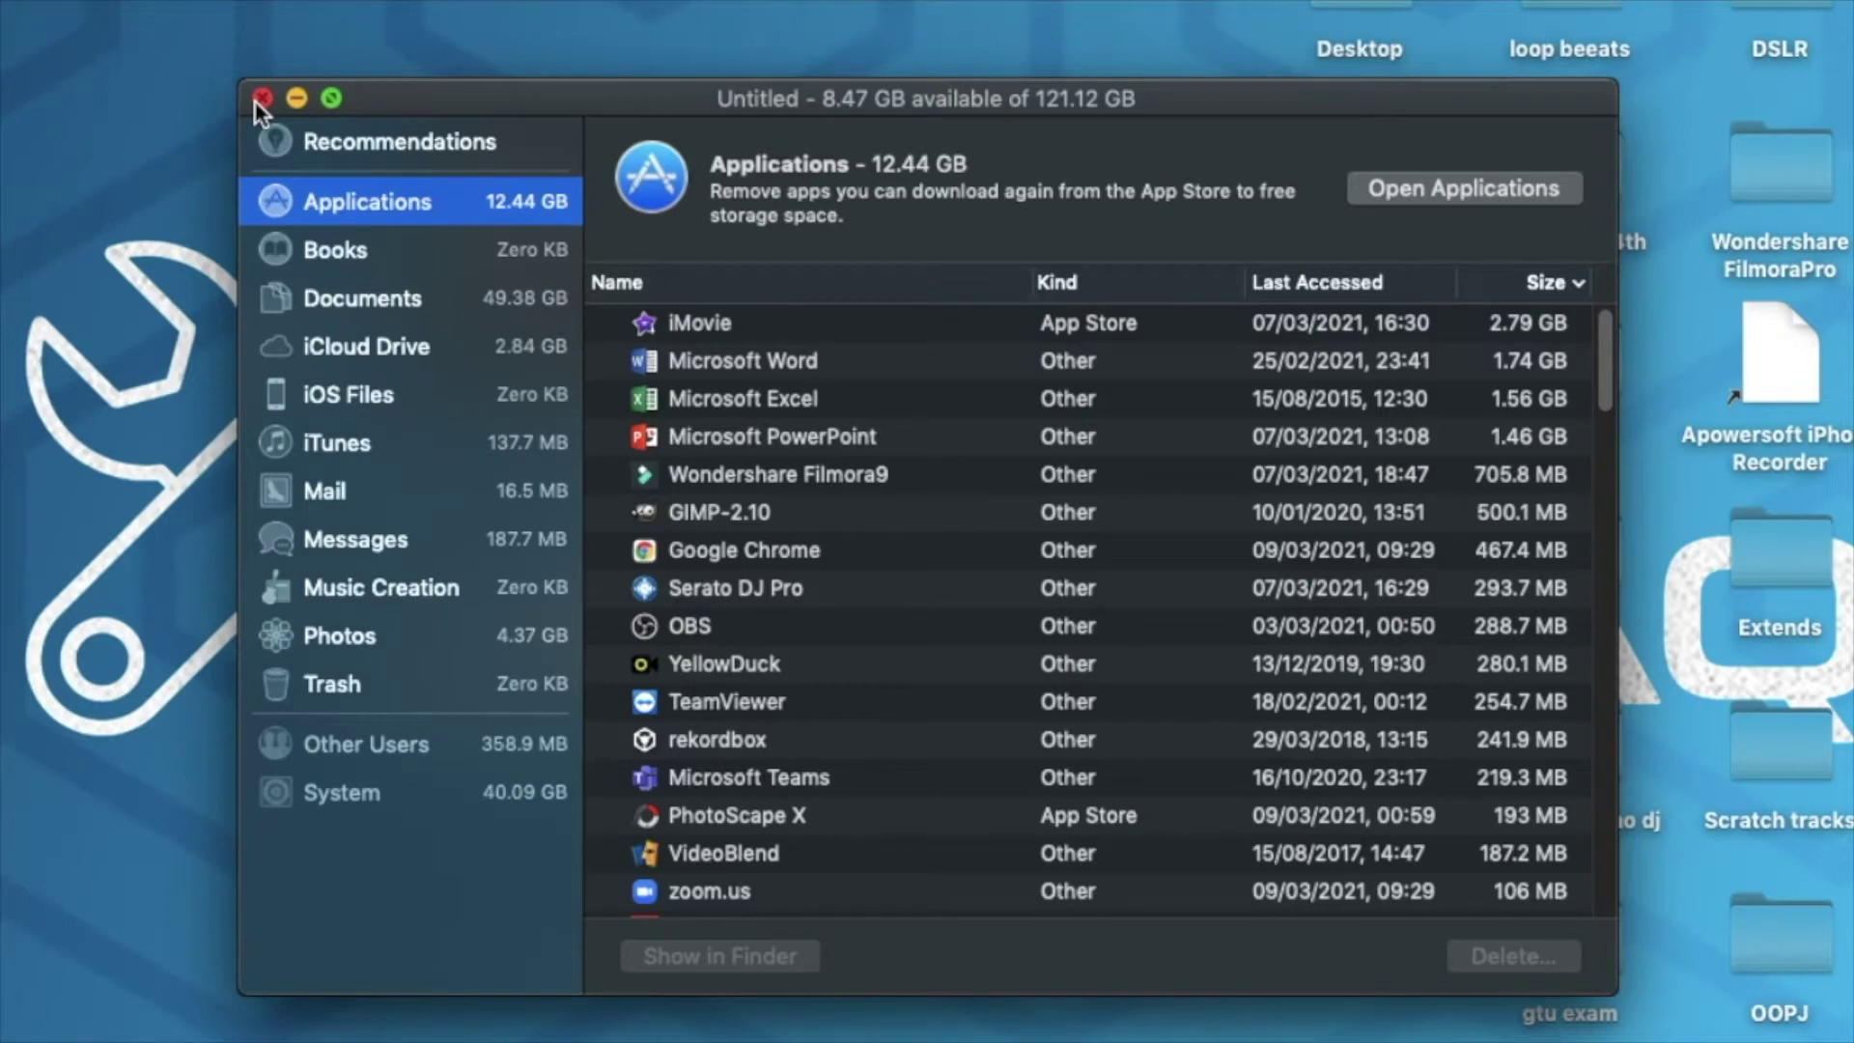
{"action": "left_click", "coordinate": [262, 99]}
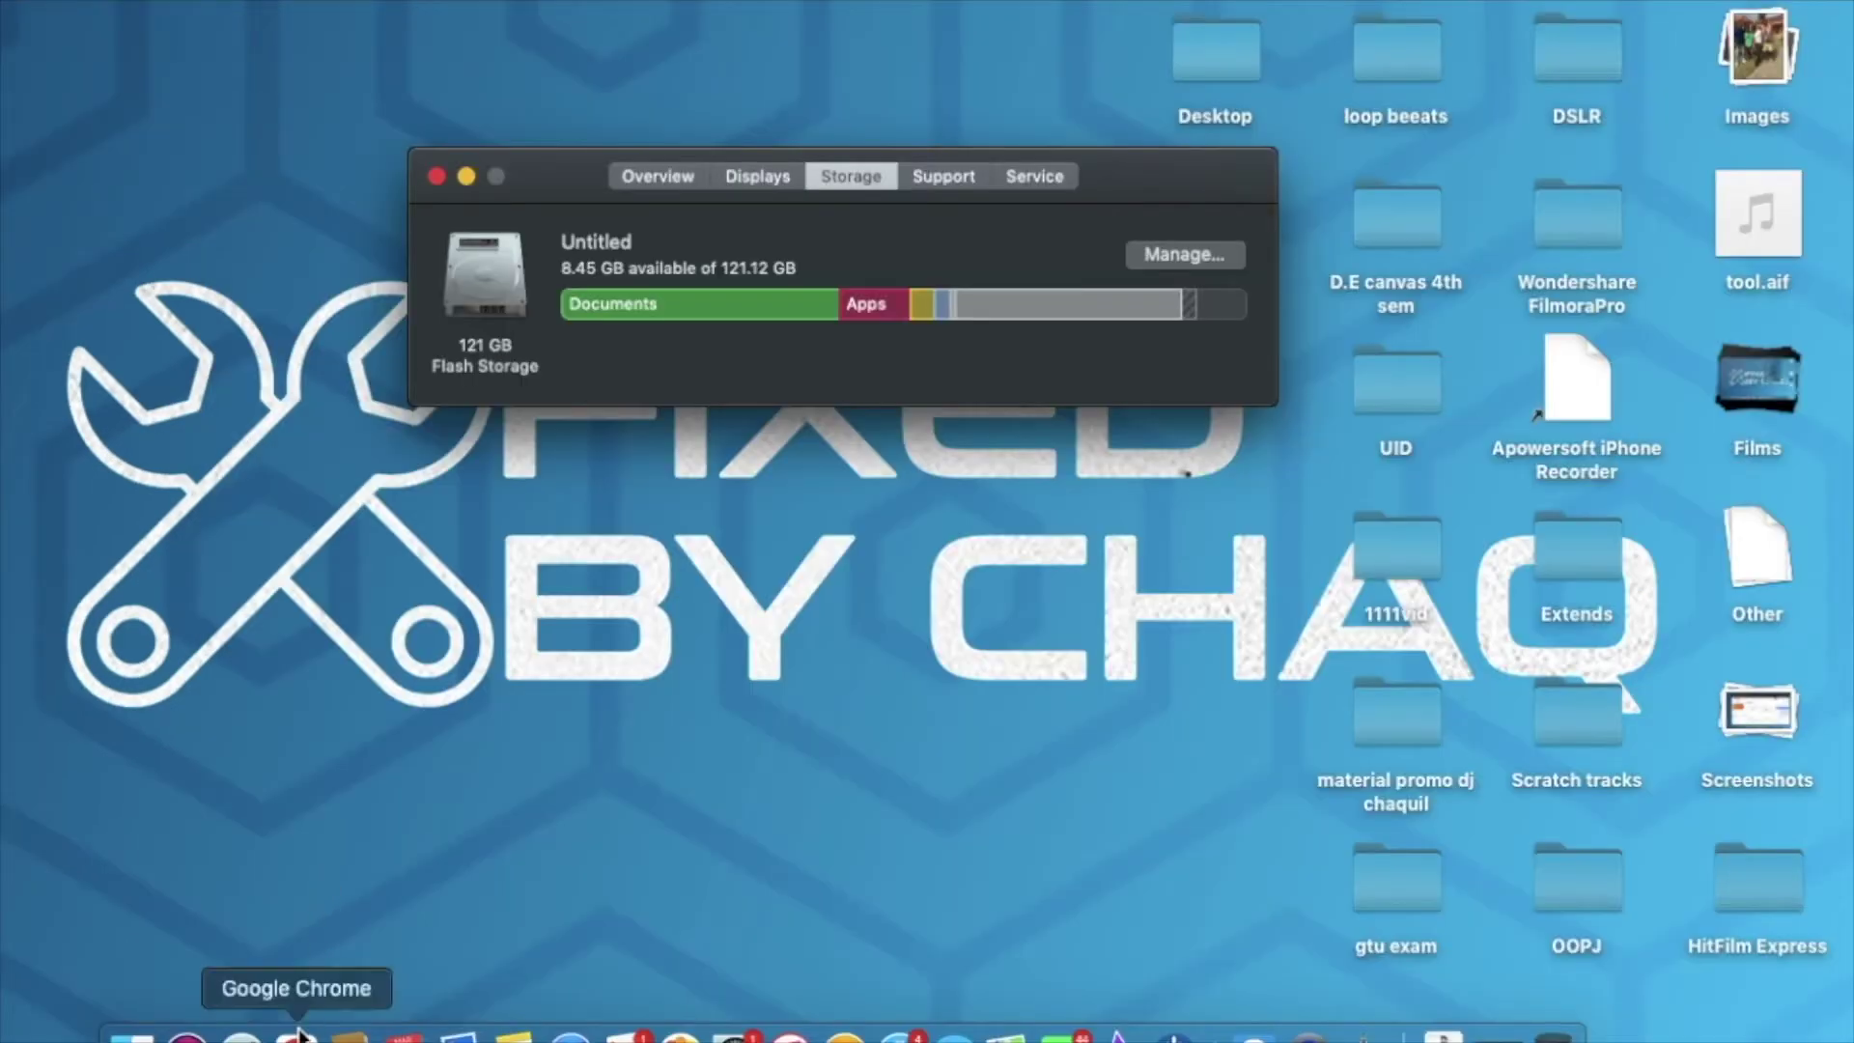
Step: Switch to Google Chrome, download the DaisyDisk free trial from daisydiskapp.com and open the downloaded zip archive
{"action": "left_click", "coordinate": [334, 1000]}
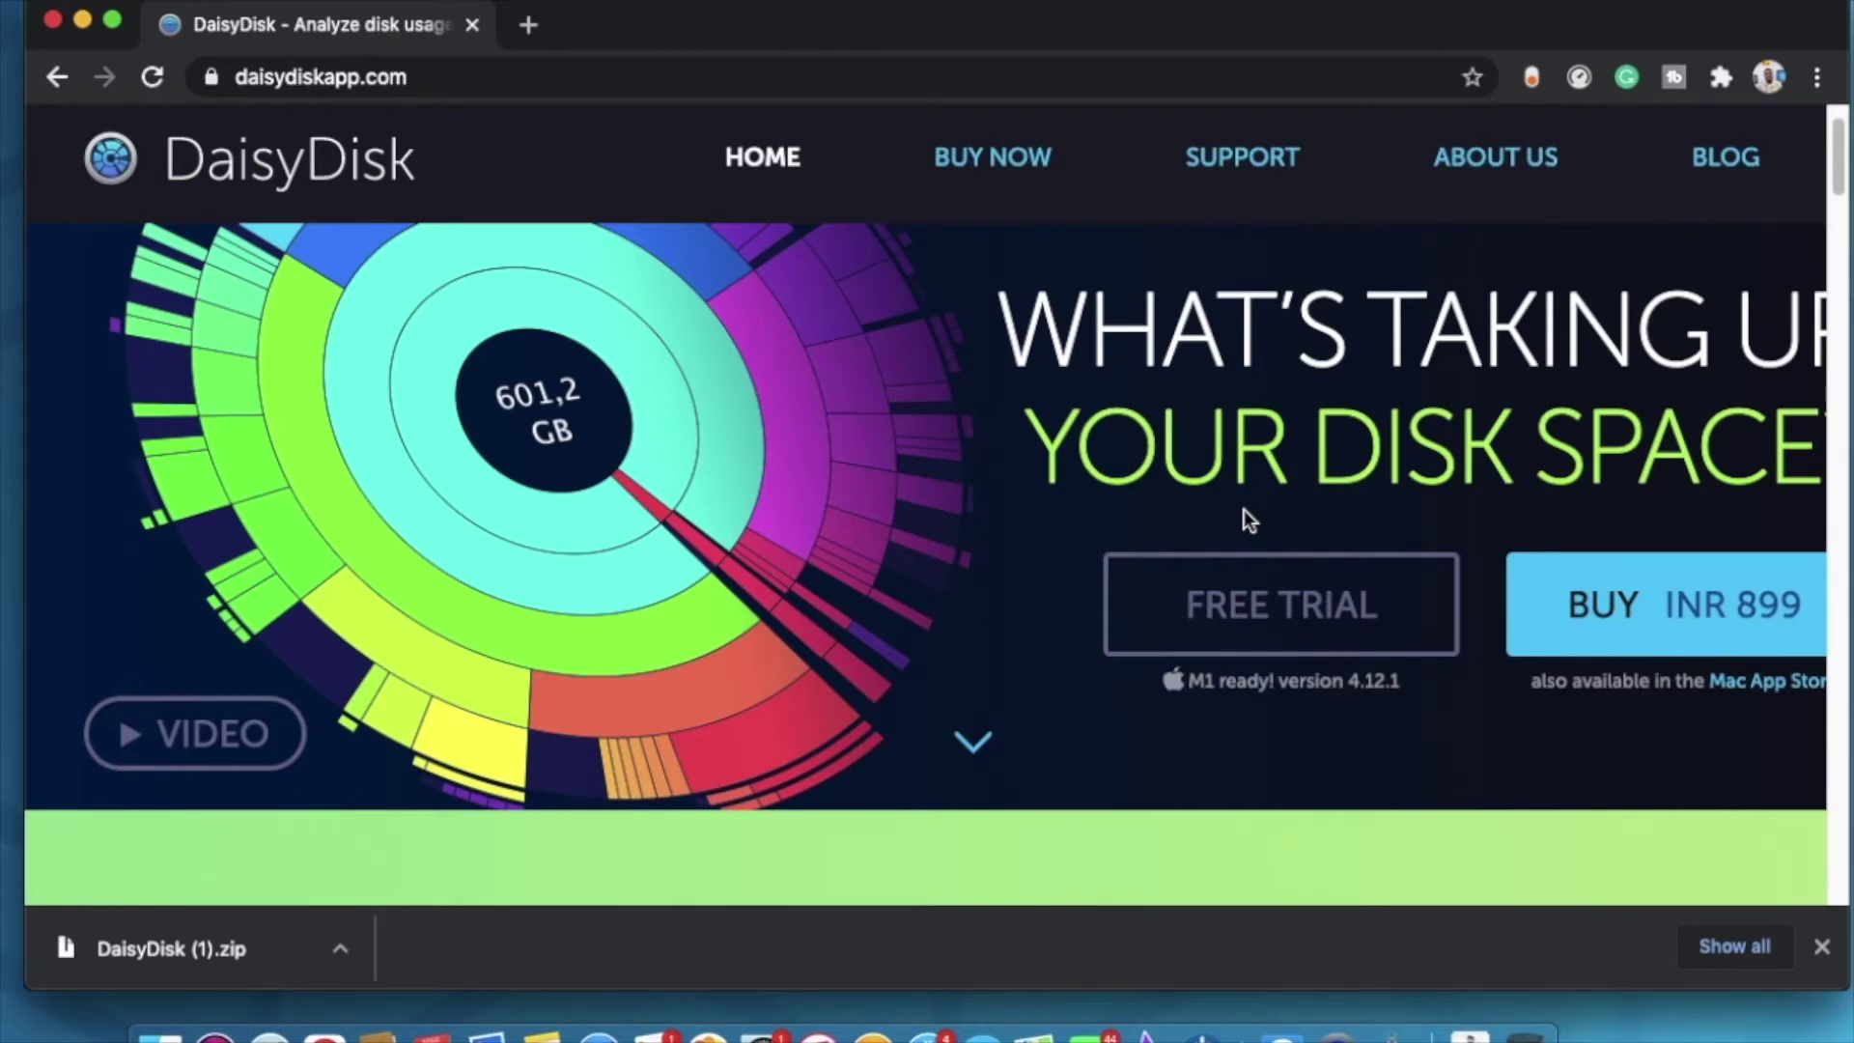
{"action": "left_click", "coordinate": [1255, 641]}
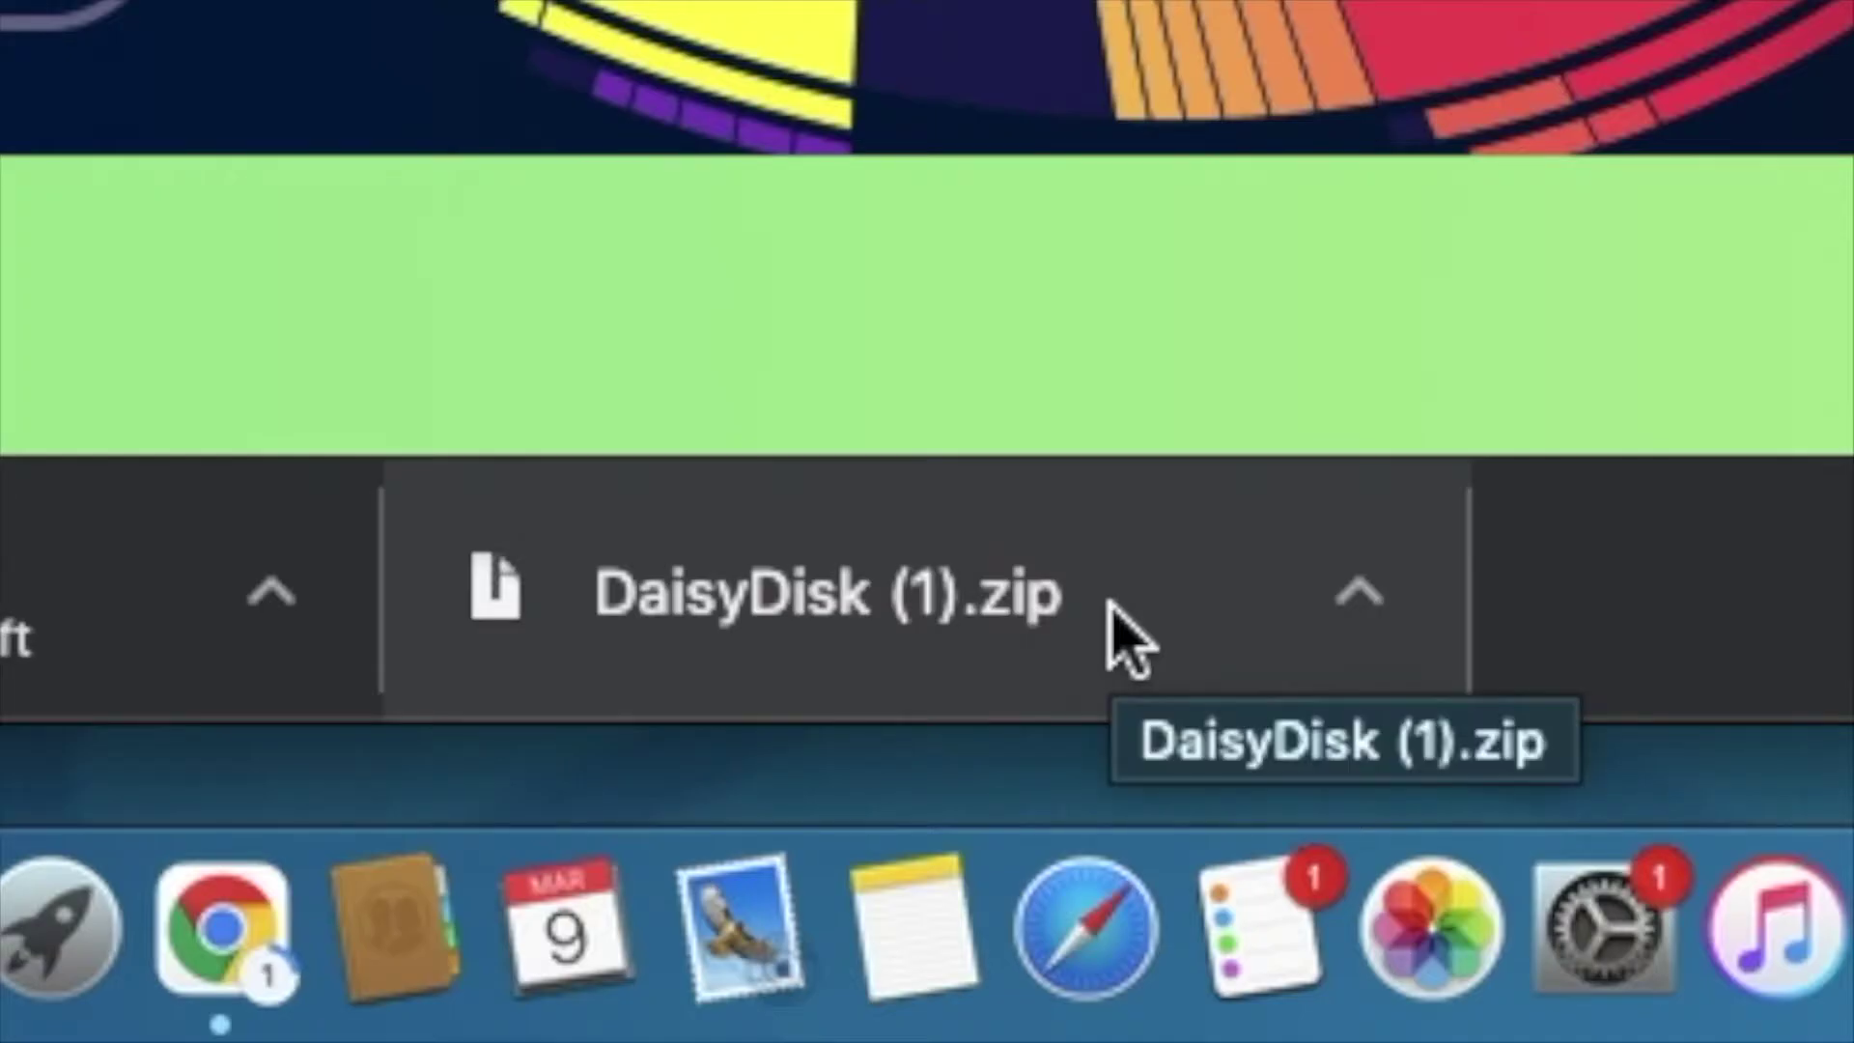
{"action": "left_click", "coordinate": [1109, 629]}
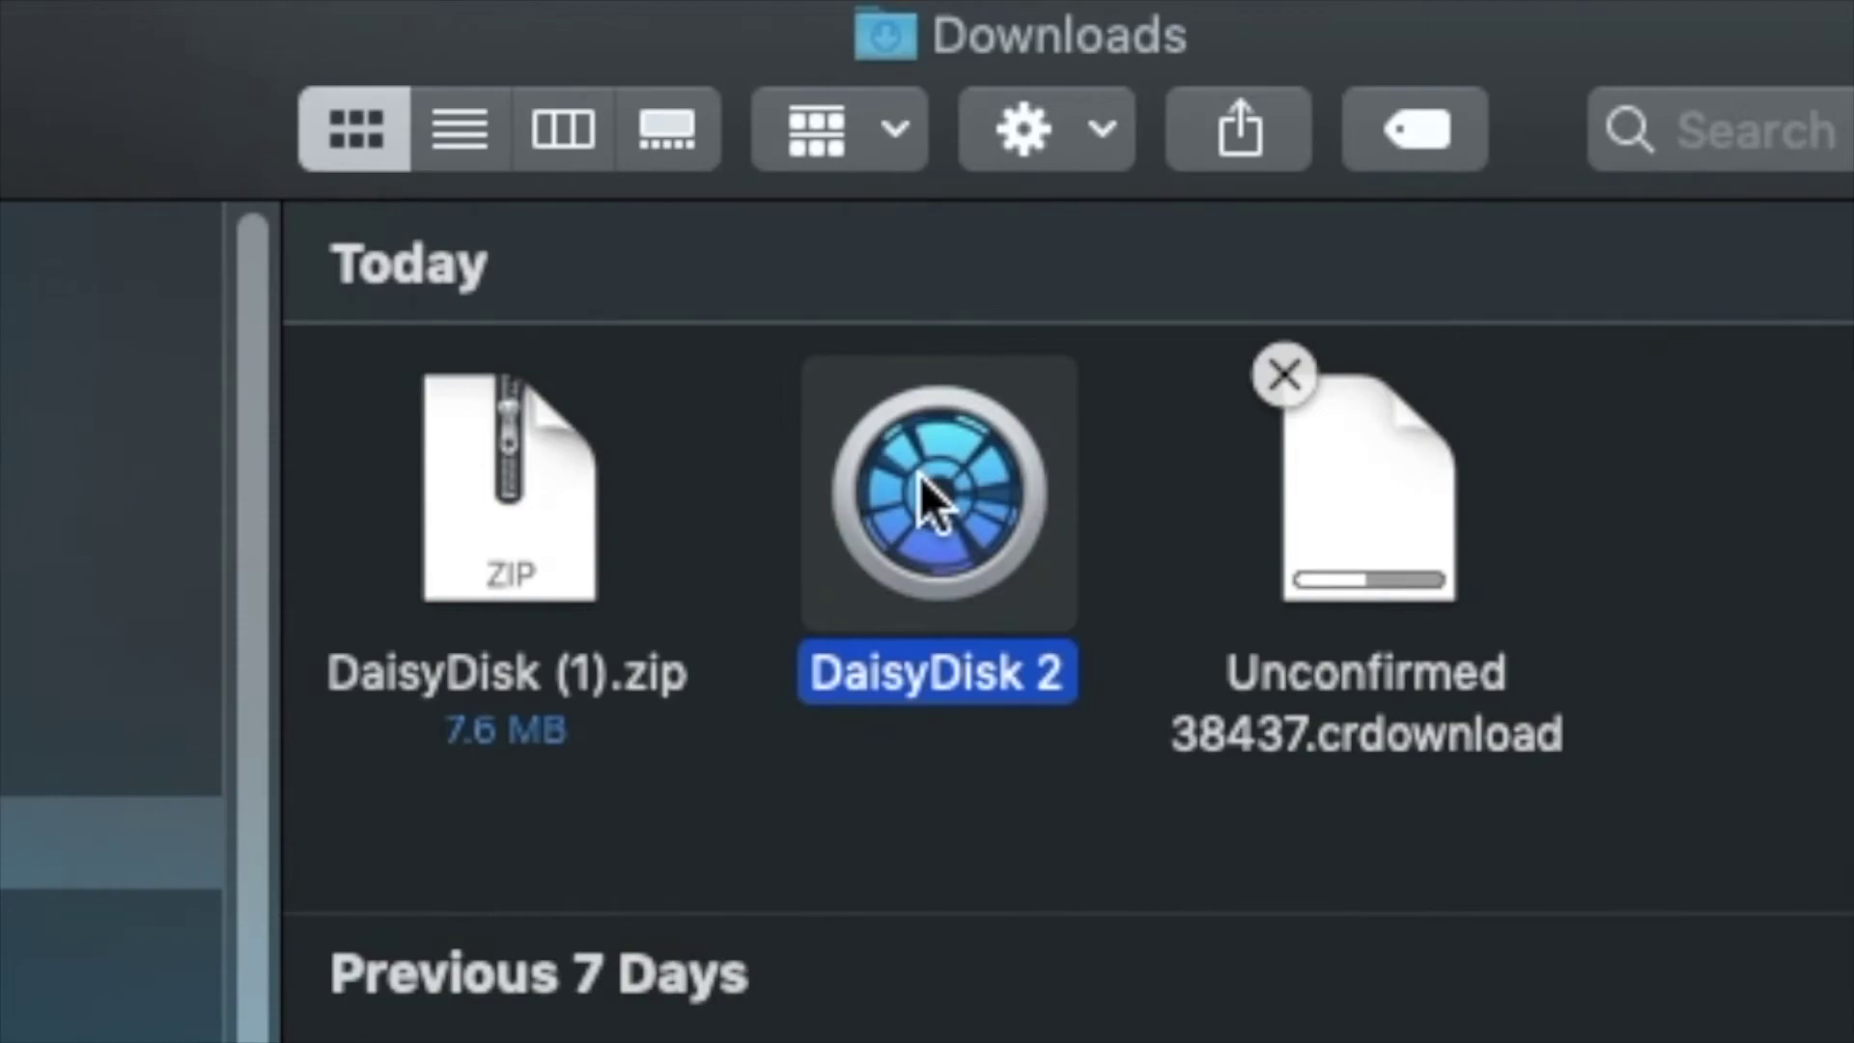
Step: Launch DaisyDisk 2 from the Downloads folder in trial mode and scan the Untitled startup disk
{"action": "double_click", "coordinate": [919, 477]}
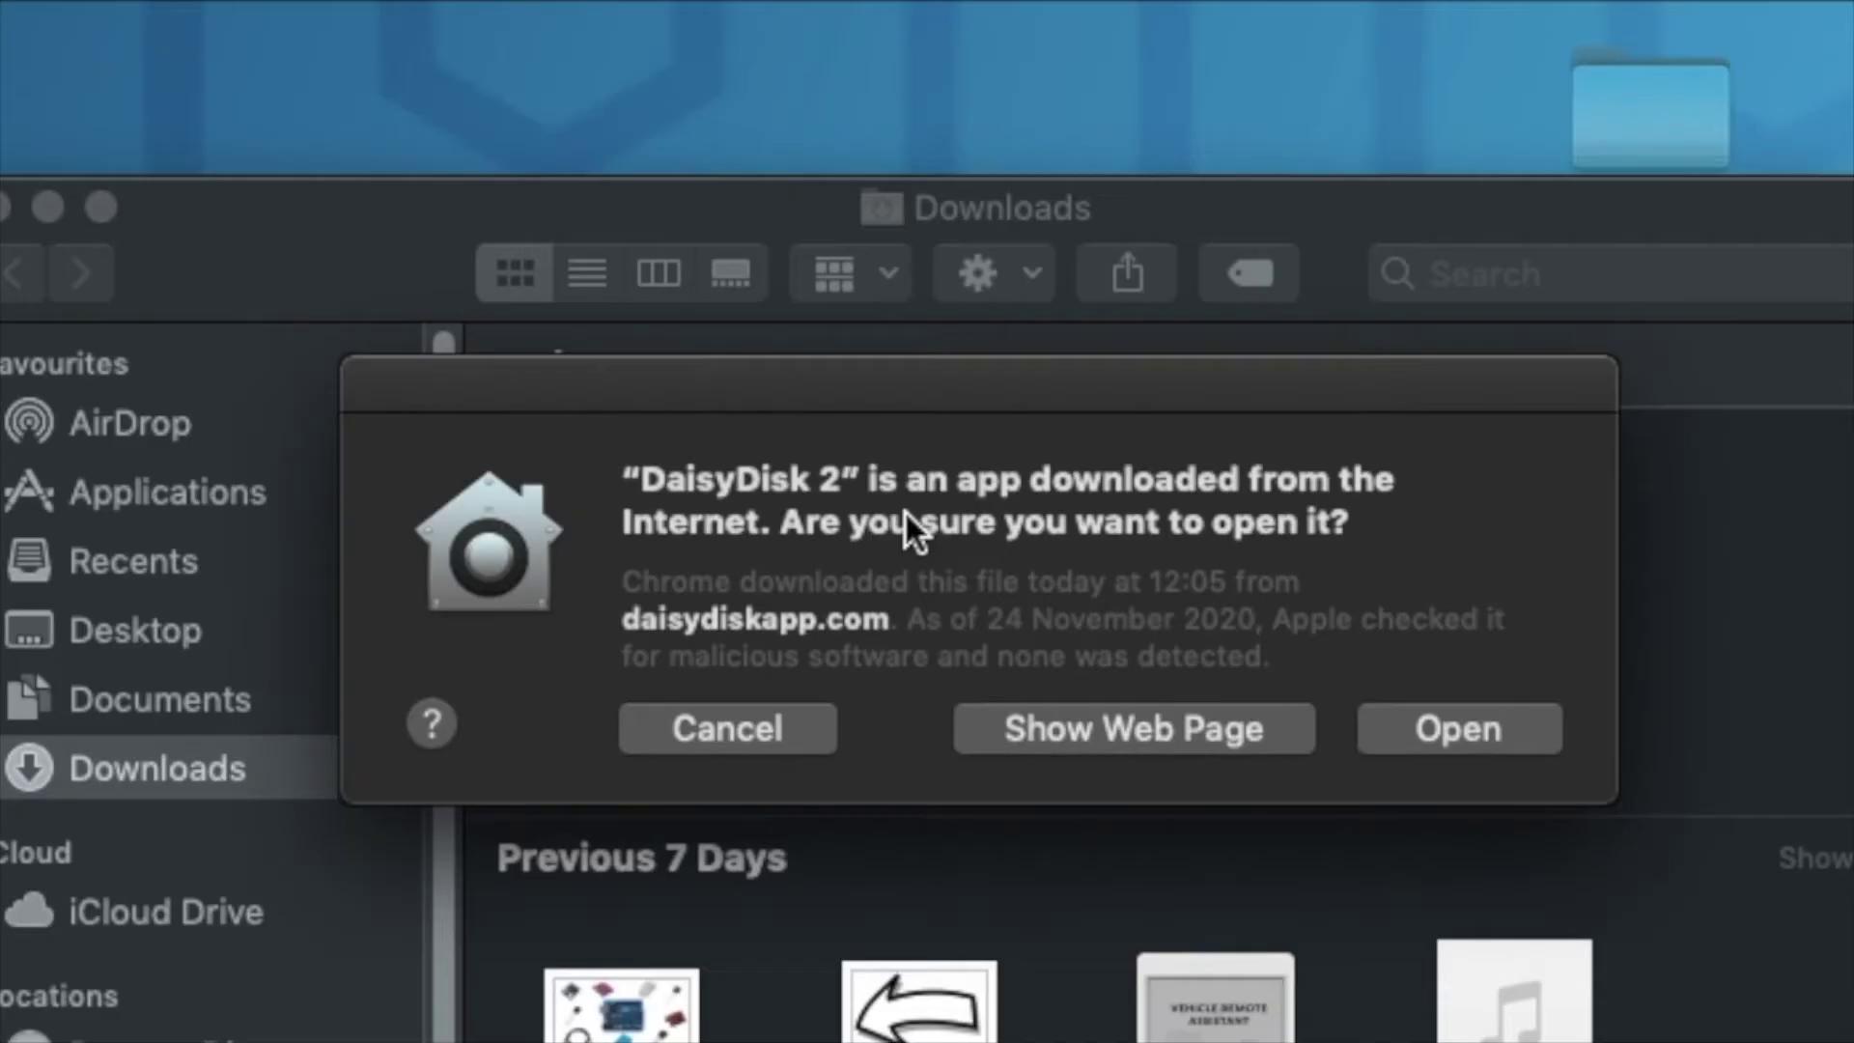
{"action": "left_click", "coordinate": [1409, 729]}
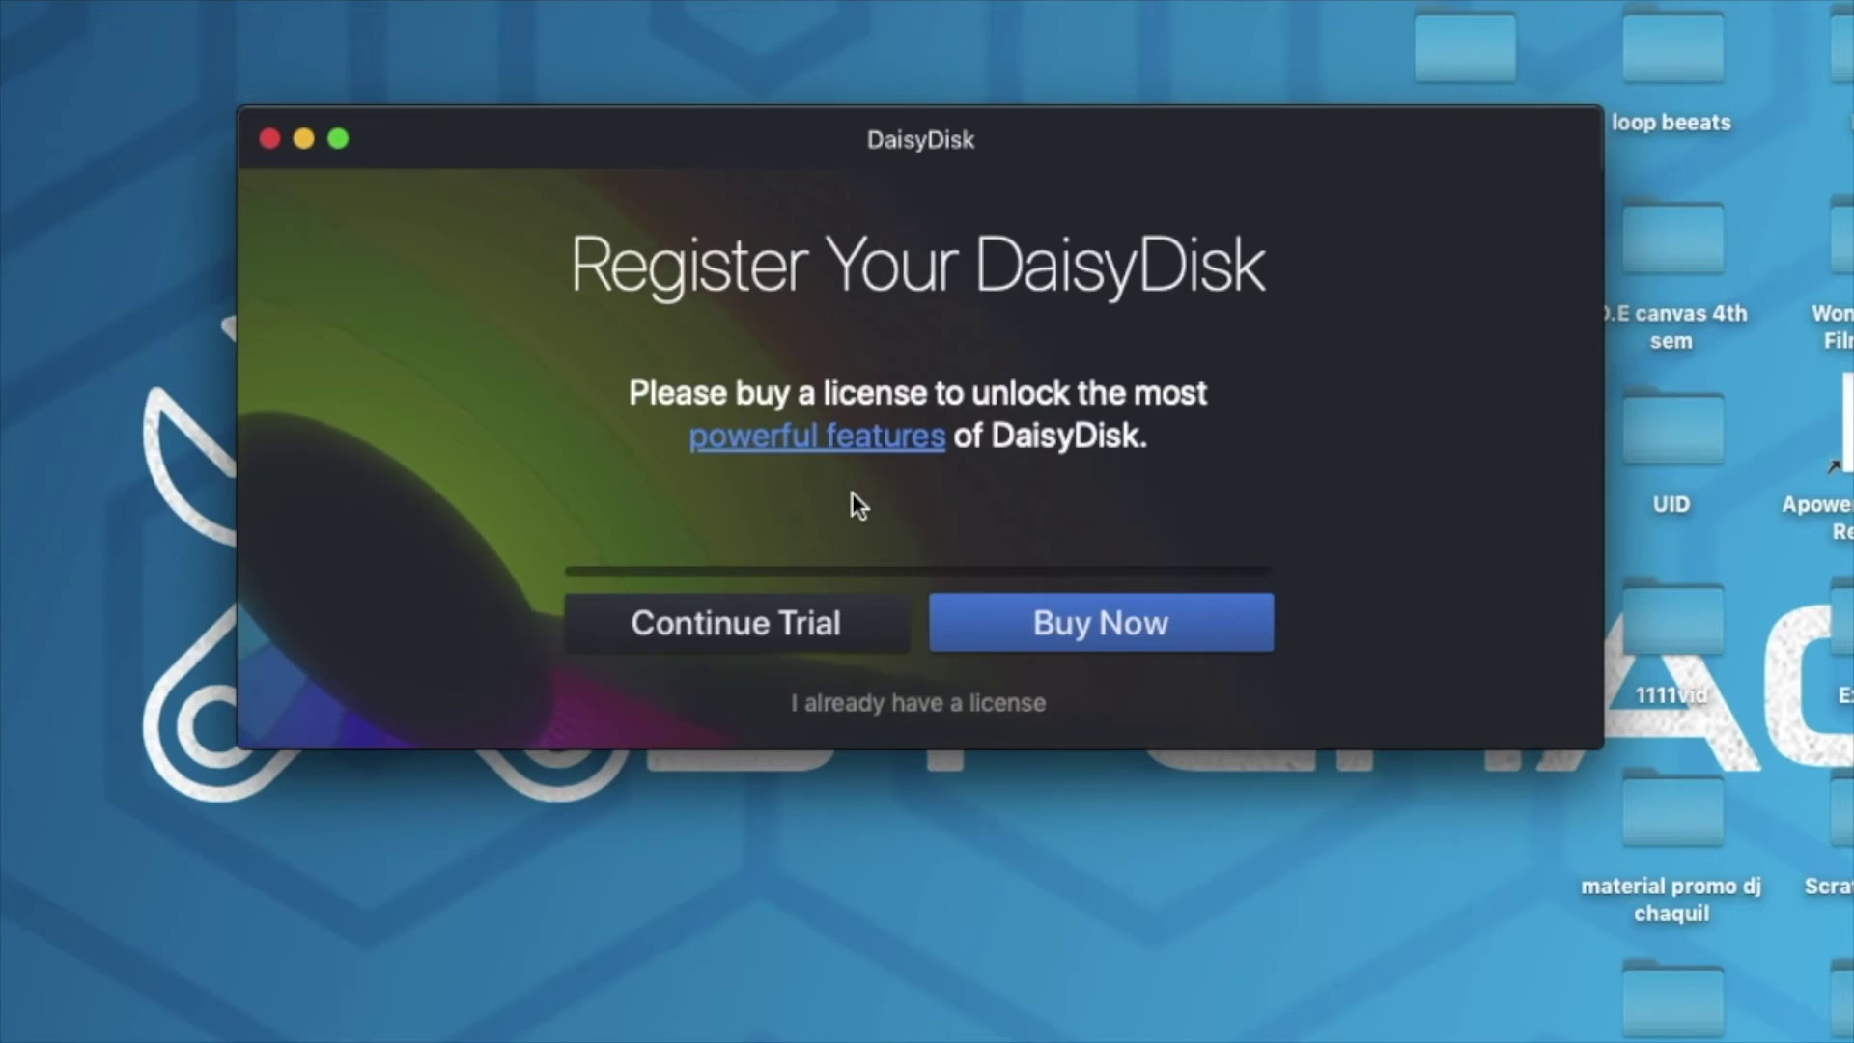
{"action": "left_click", "coordinate": [795, 626]}
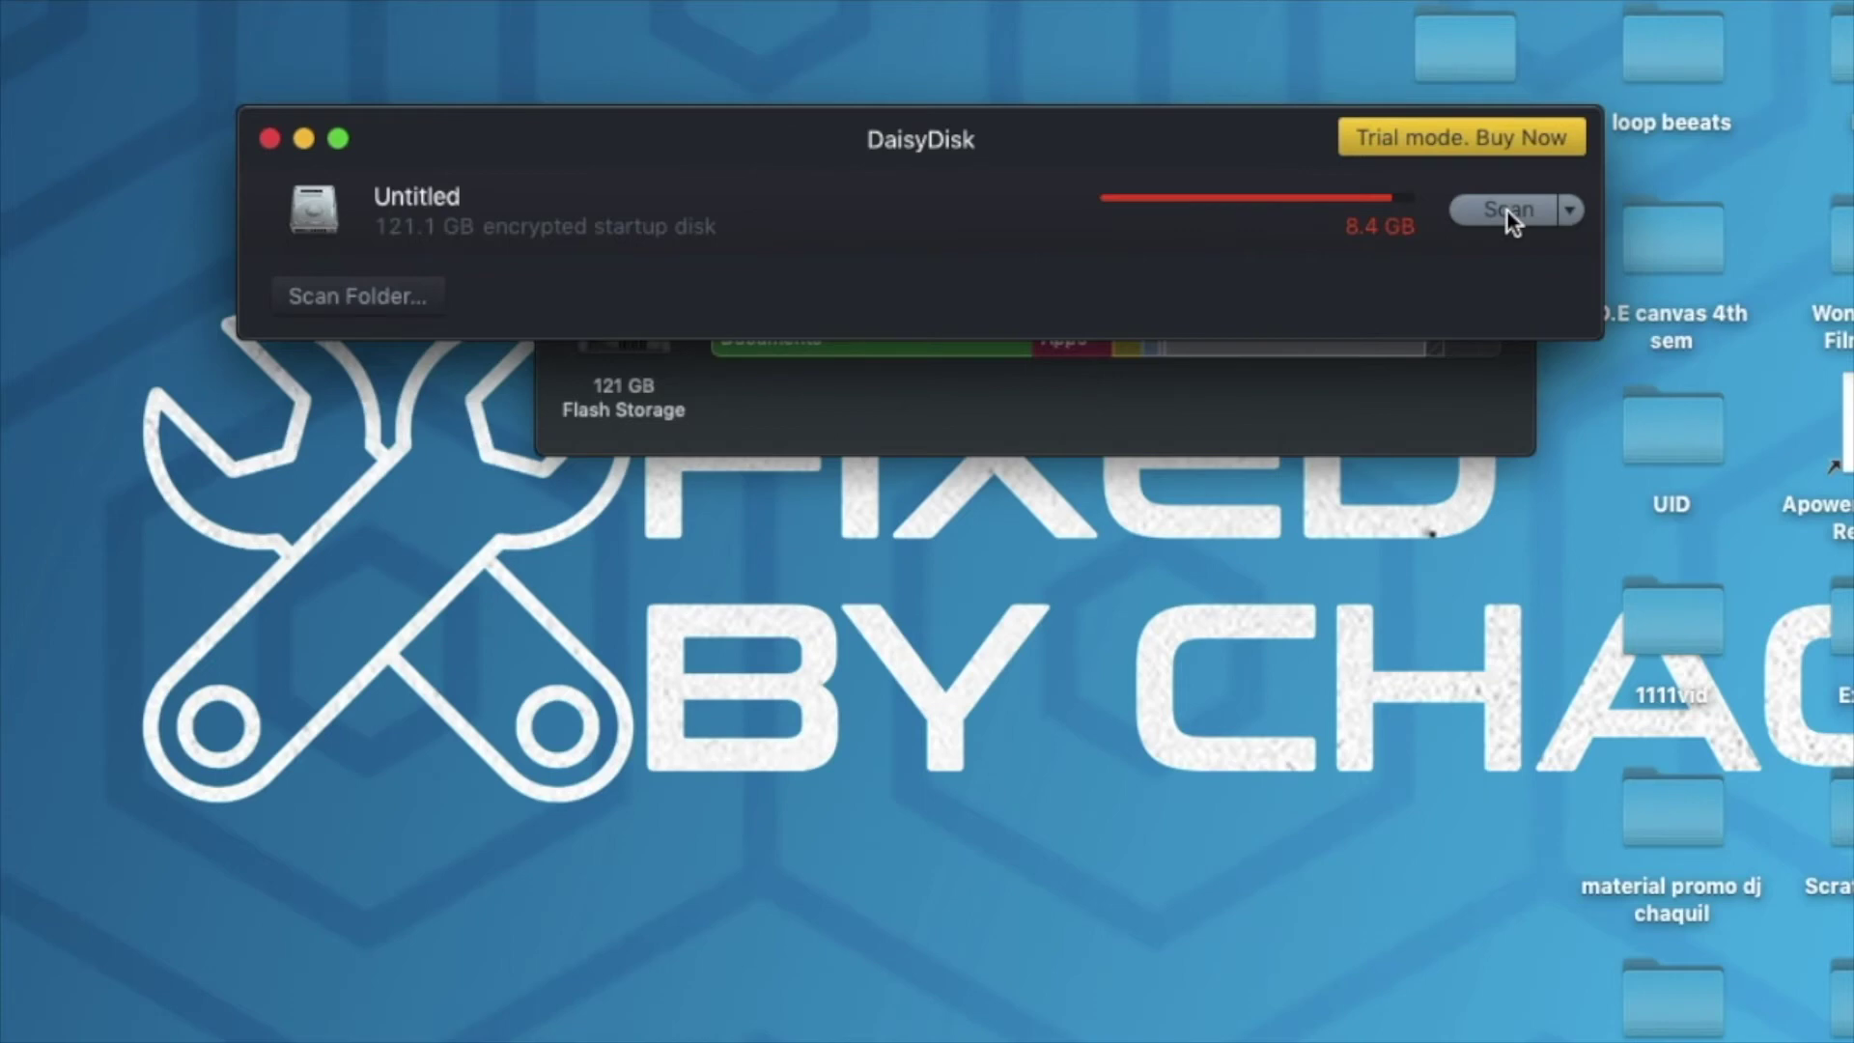
{"action": "left_click", "coordinate": [1506, 209]}
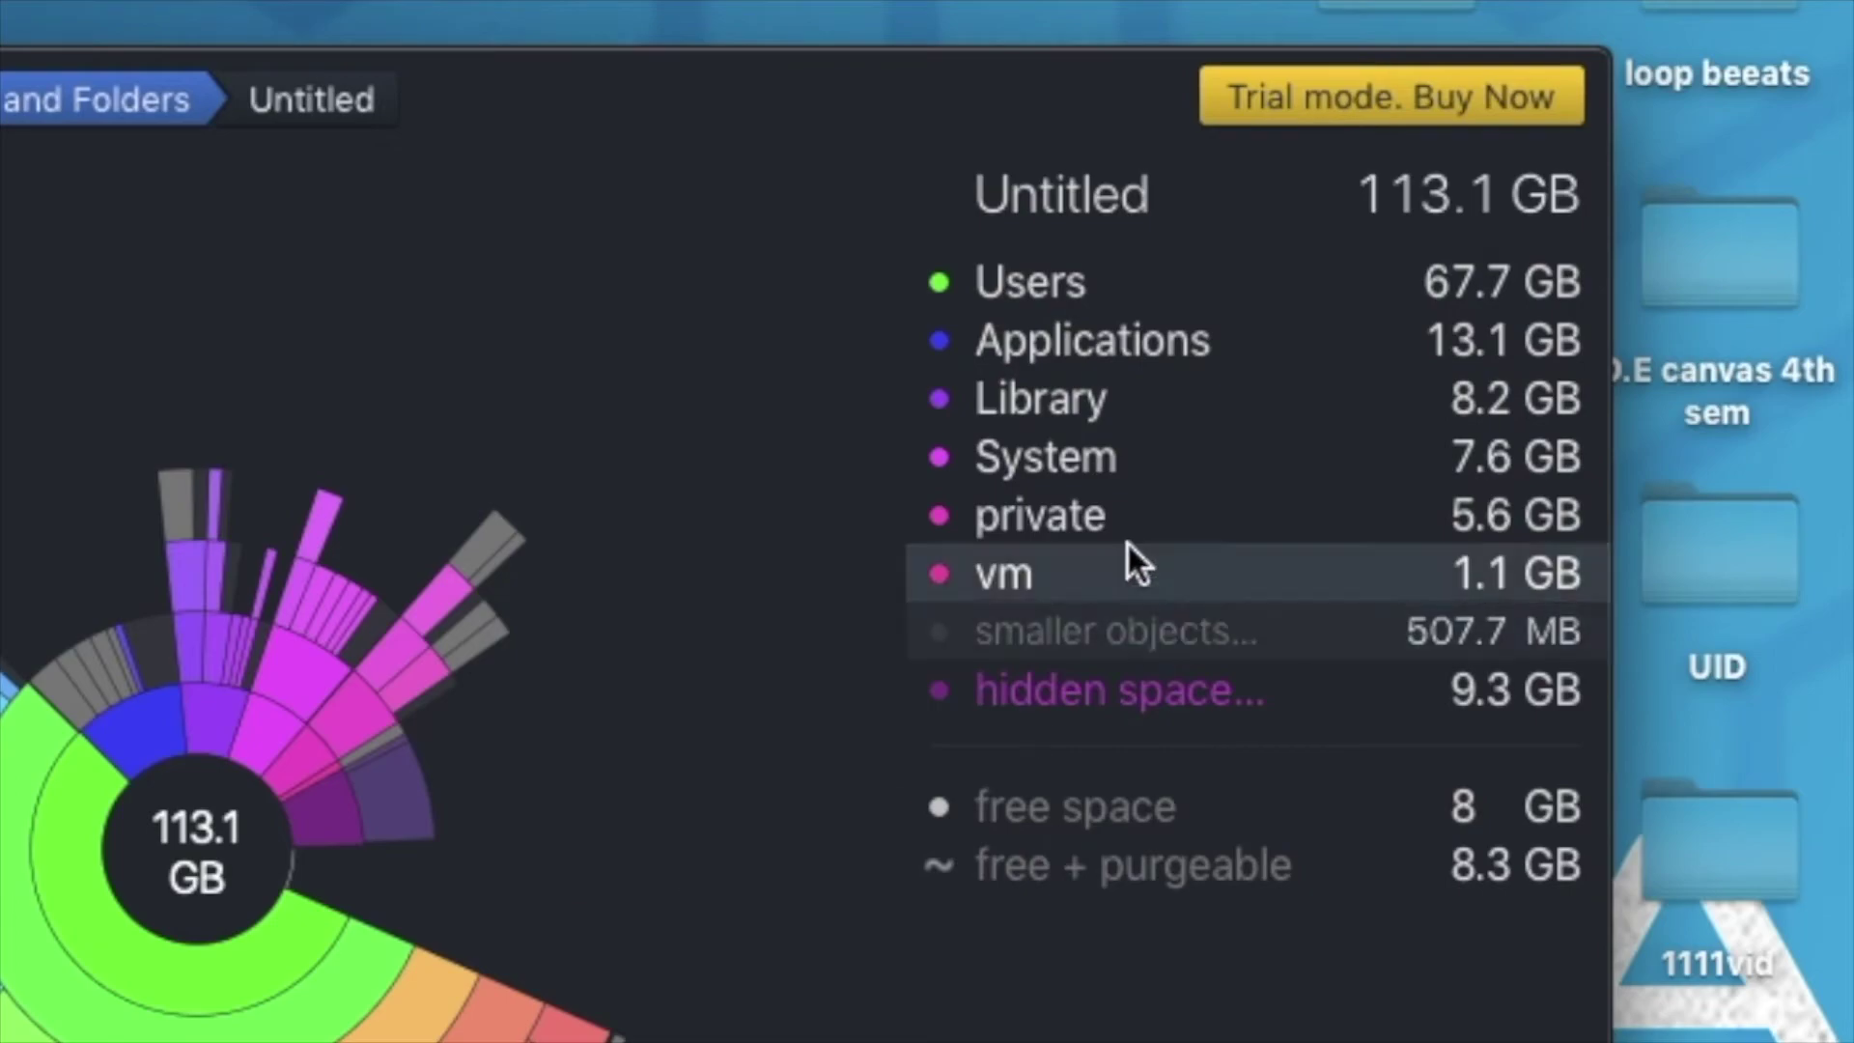
{"action": "key", "text": "XF86MonBrightnessUp"}
{"action": "key", "text": "XF86MonBrightnessDown"}
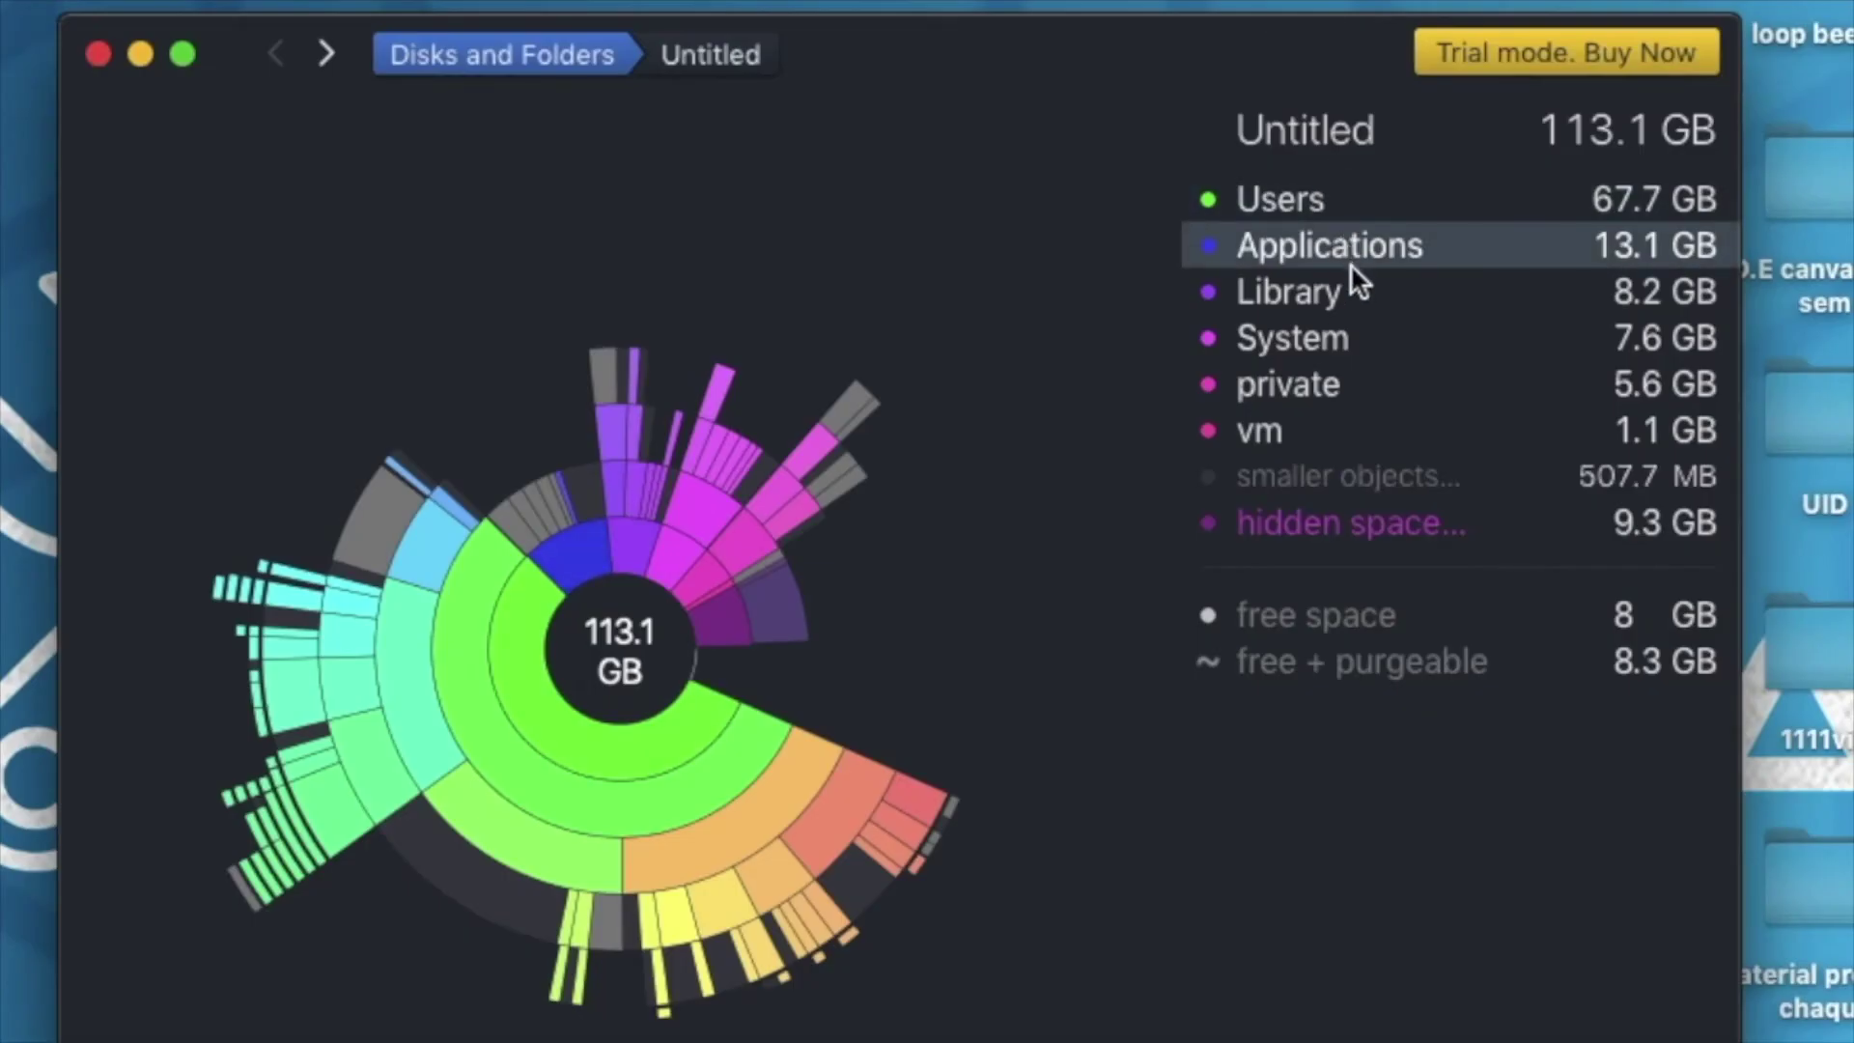
Step: Drill down in the scan results through Users and the user's home folder to the Movies folder
{"action": "left_click", "coordinate": [1329, 193]}
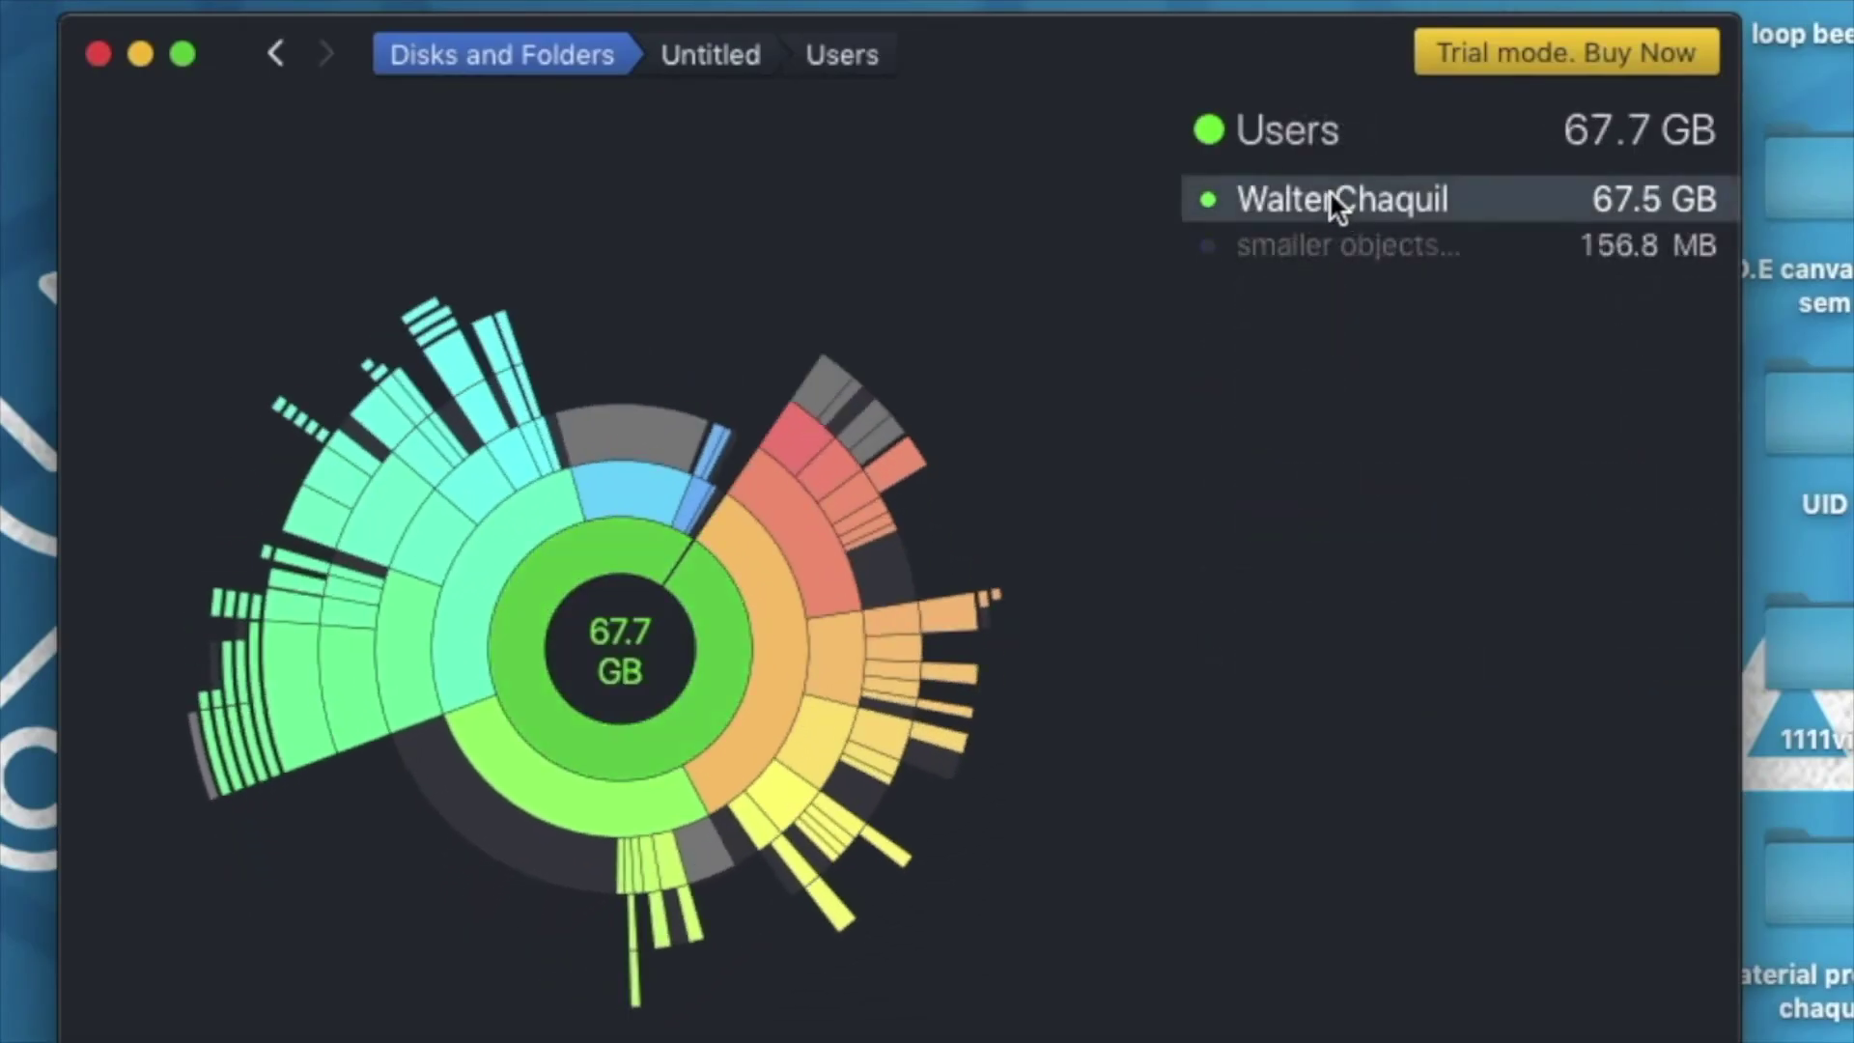
{"action": "left_click", "coordinate": [1329, 197]}
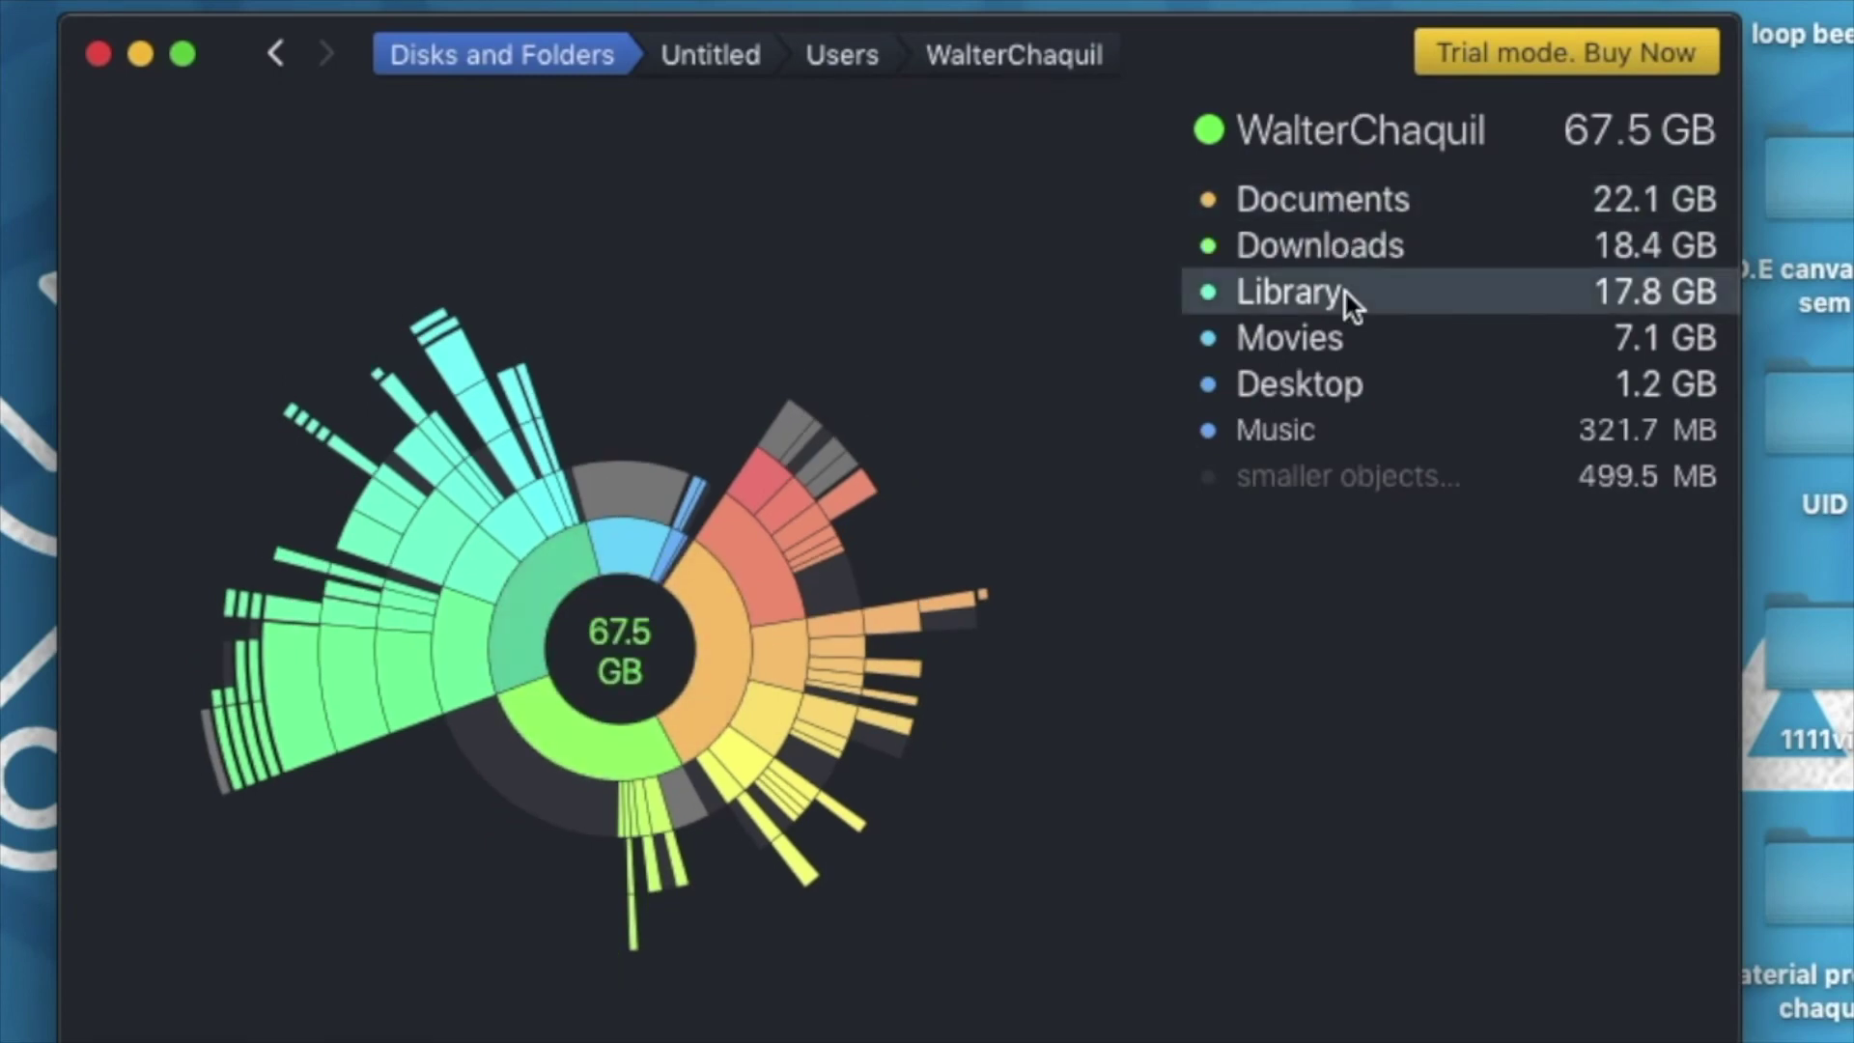
{"action": "left_click", "coordinate": [1331, 333]}
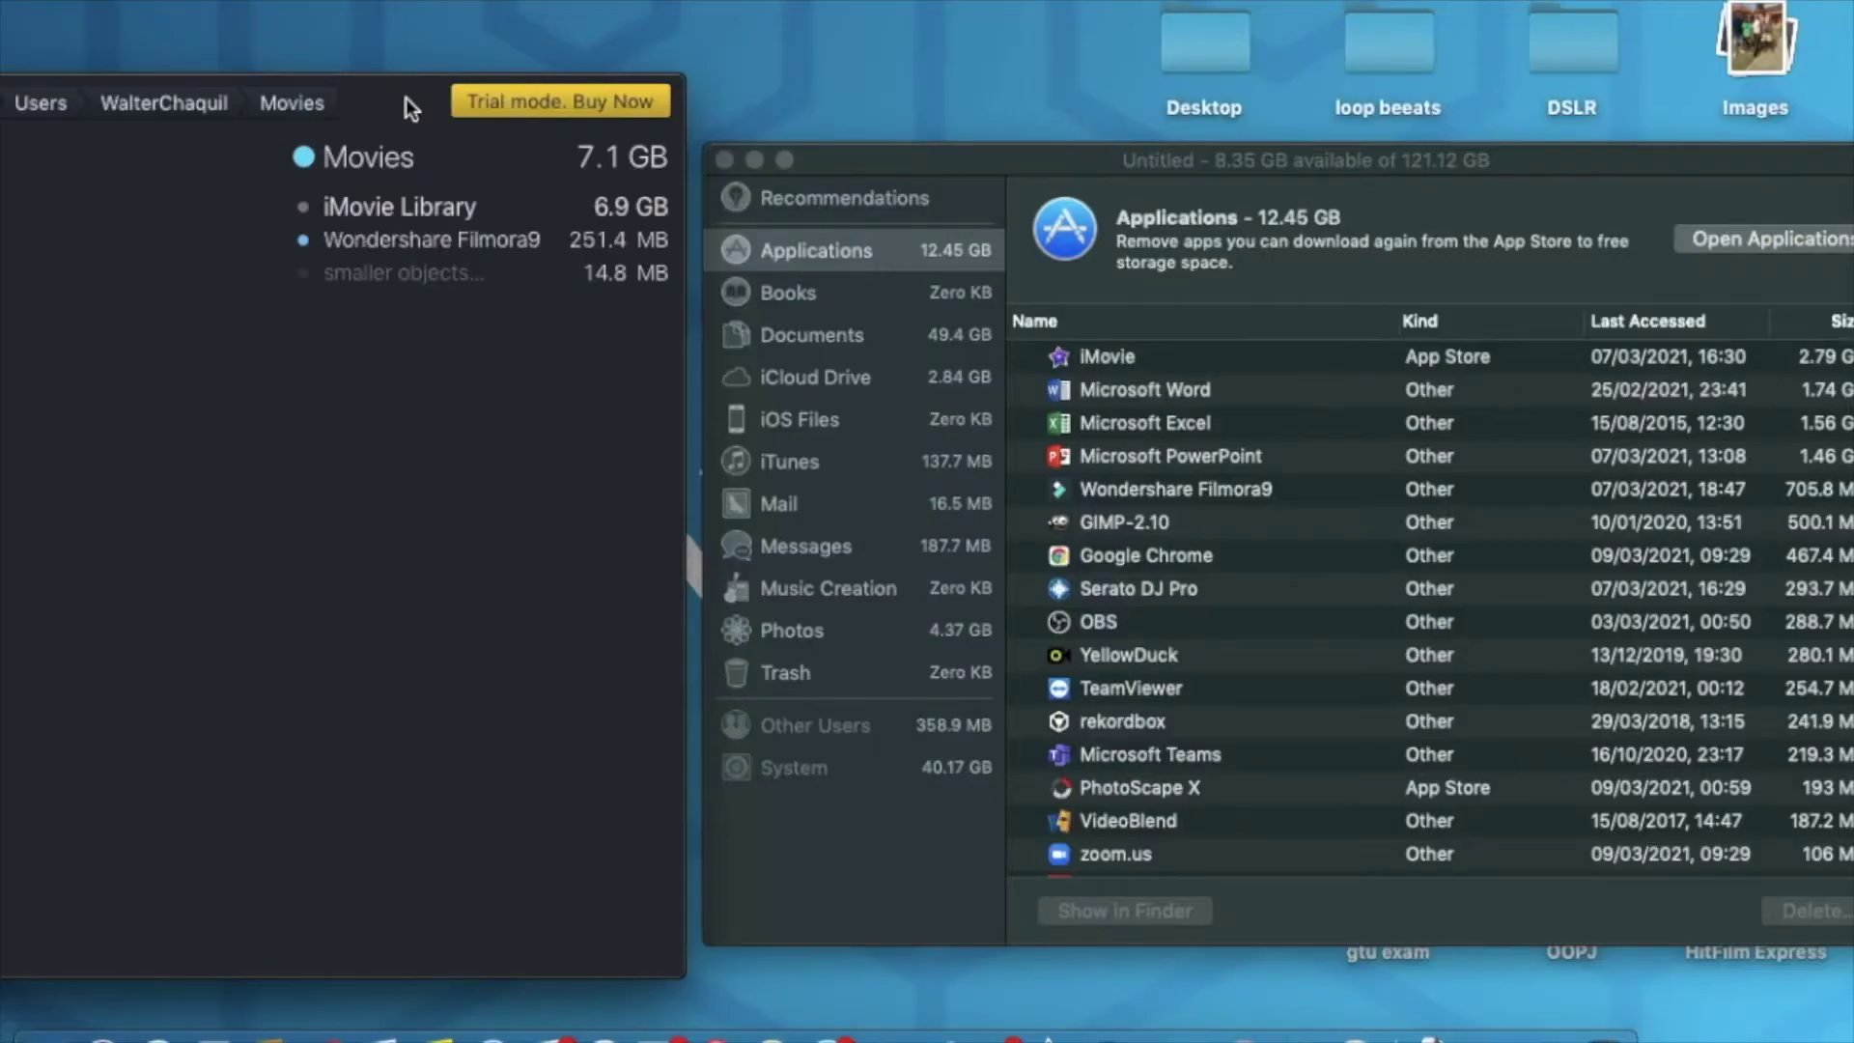
Step: Compare the storage management window's Applications list with the Movies folder contents in DaisyDisk
{"action": "left_click", "coordinate": [1168, 160]}
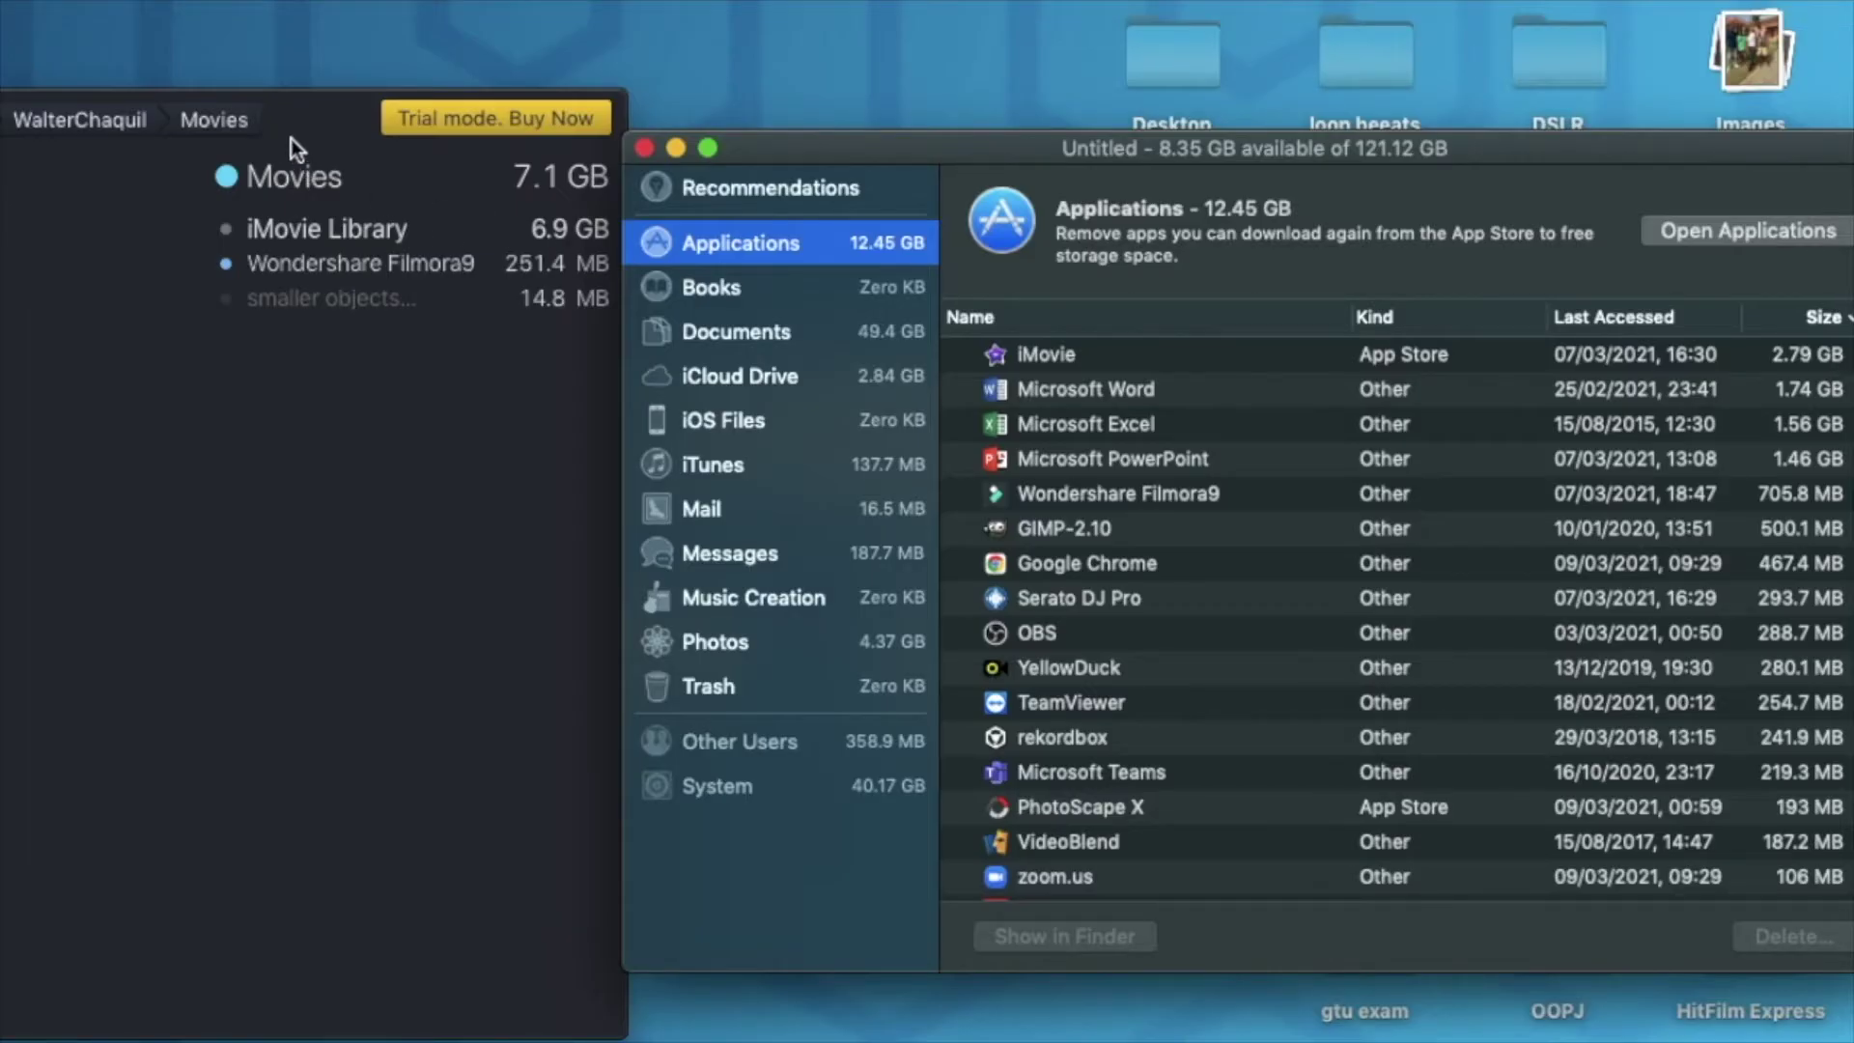
{"action": "double_click", "coordinate": [294, 135]}
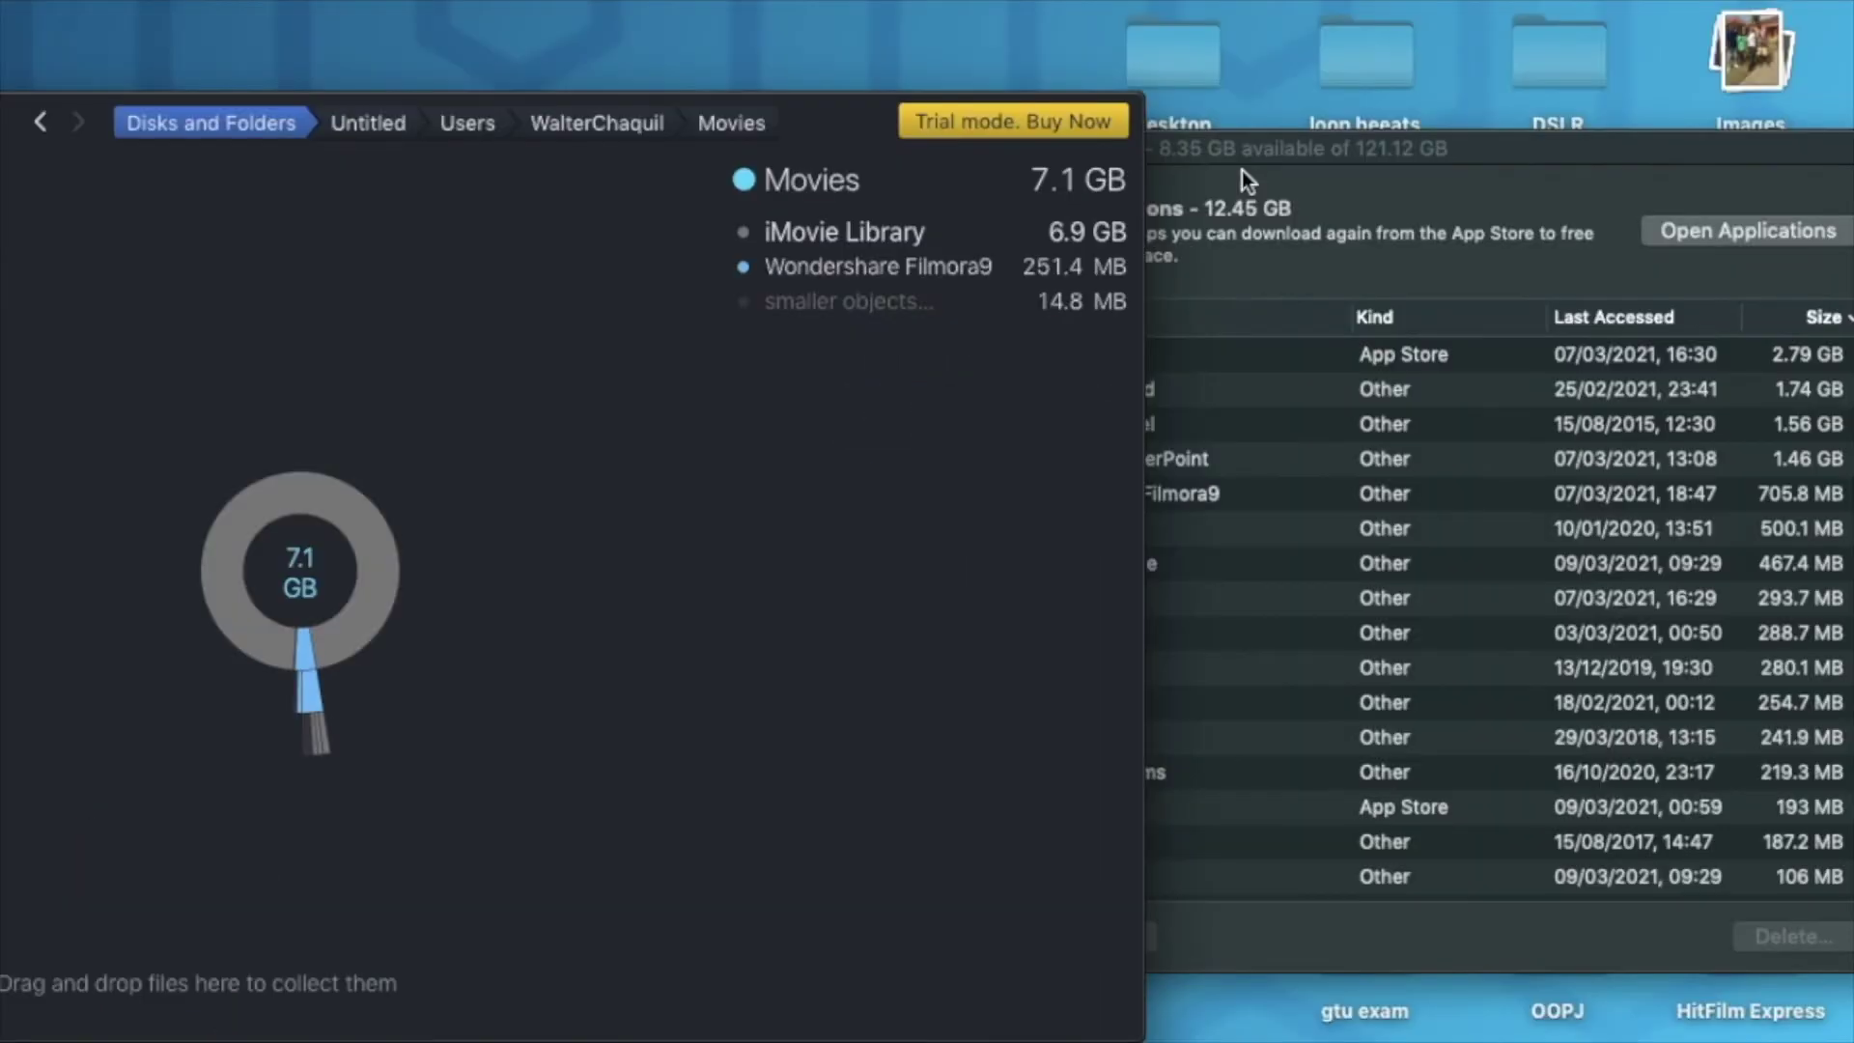
{"action": "left_click", "coordinate": [1241, 170]}
{"action": "left_click", "coordinate": [506, 241]}
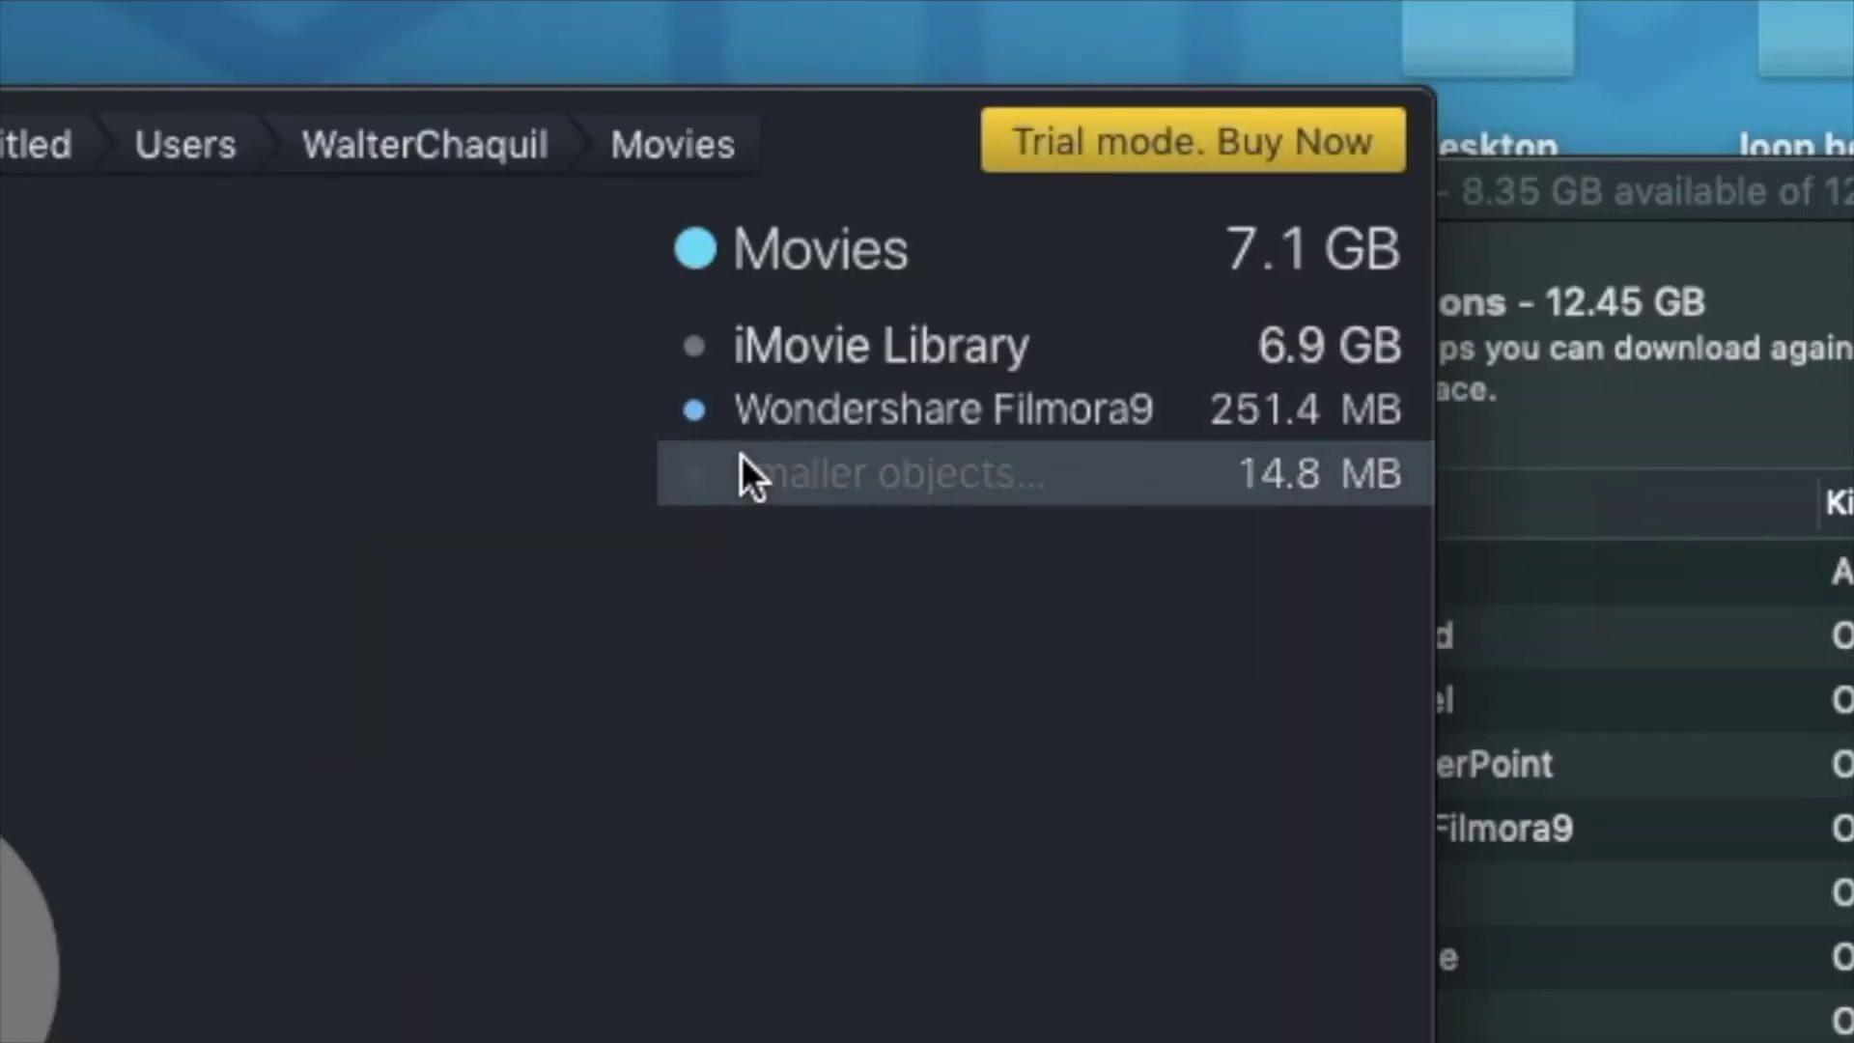
Step: Try to reveal the iMovie Library from the Movies scan results in Finder
{"action": "right_click", "coordinate": [837, 355]}
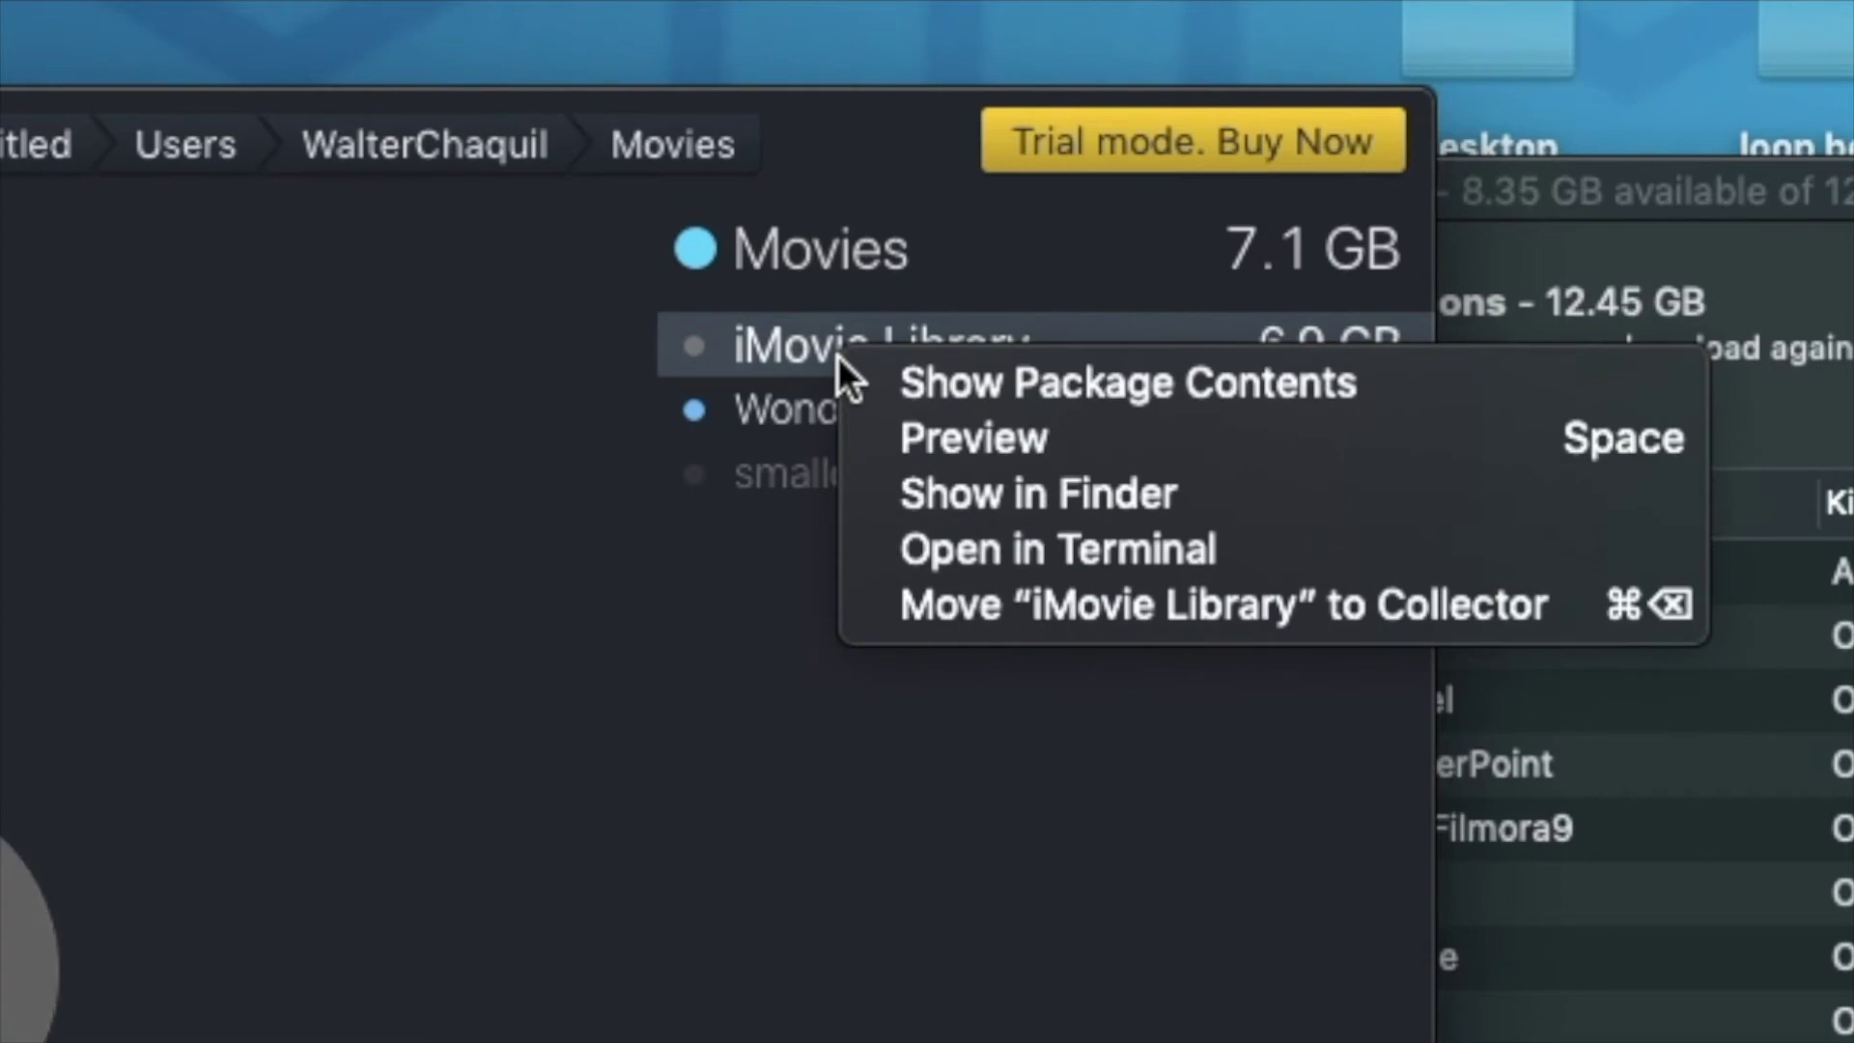
{"action": "left_click", "coordinate": [957, 495]}
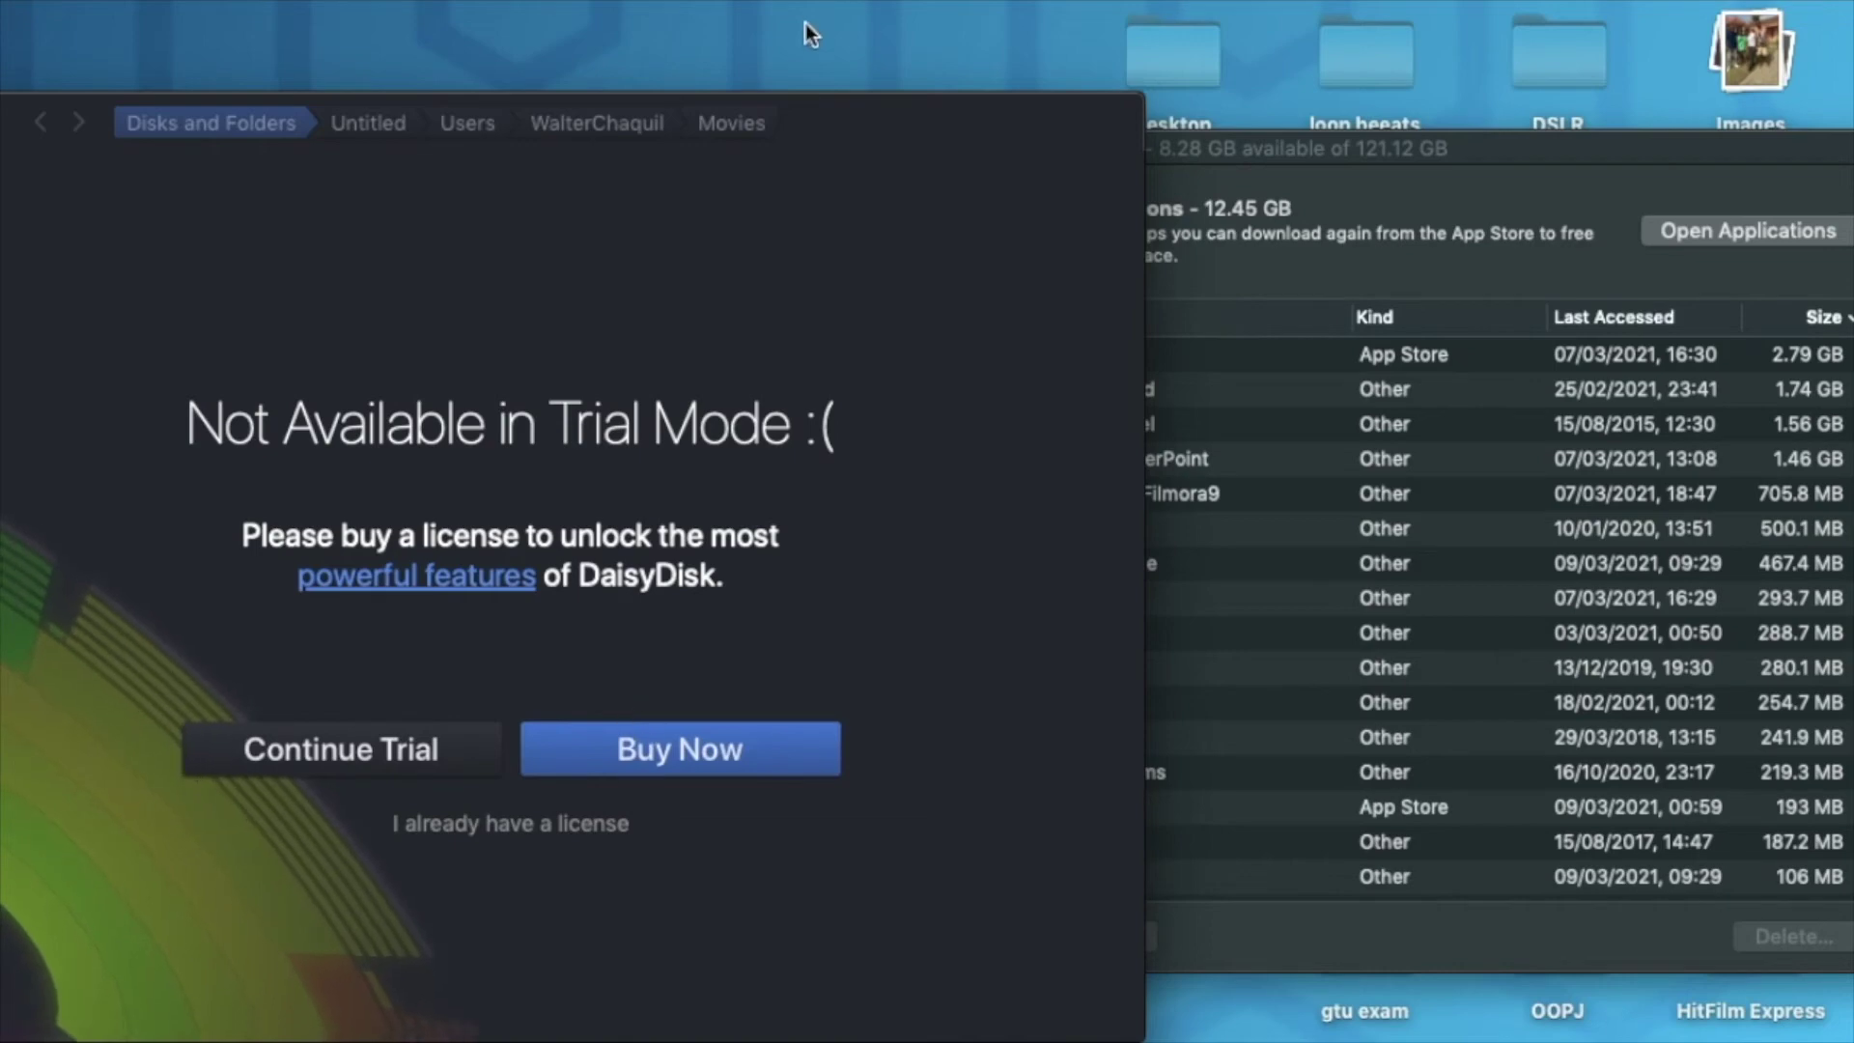
{"action": "left_click_drag", "start_coordinate": [874, 138], "coordinate": [689, 222]}
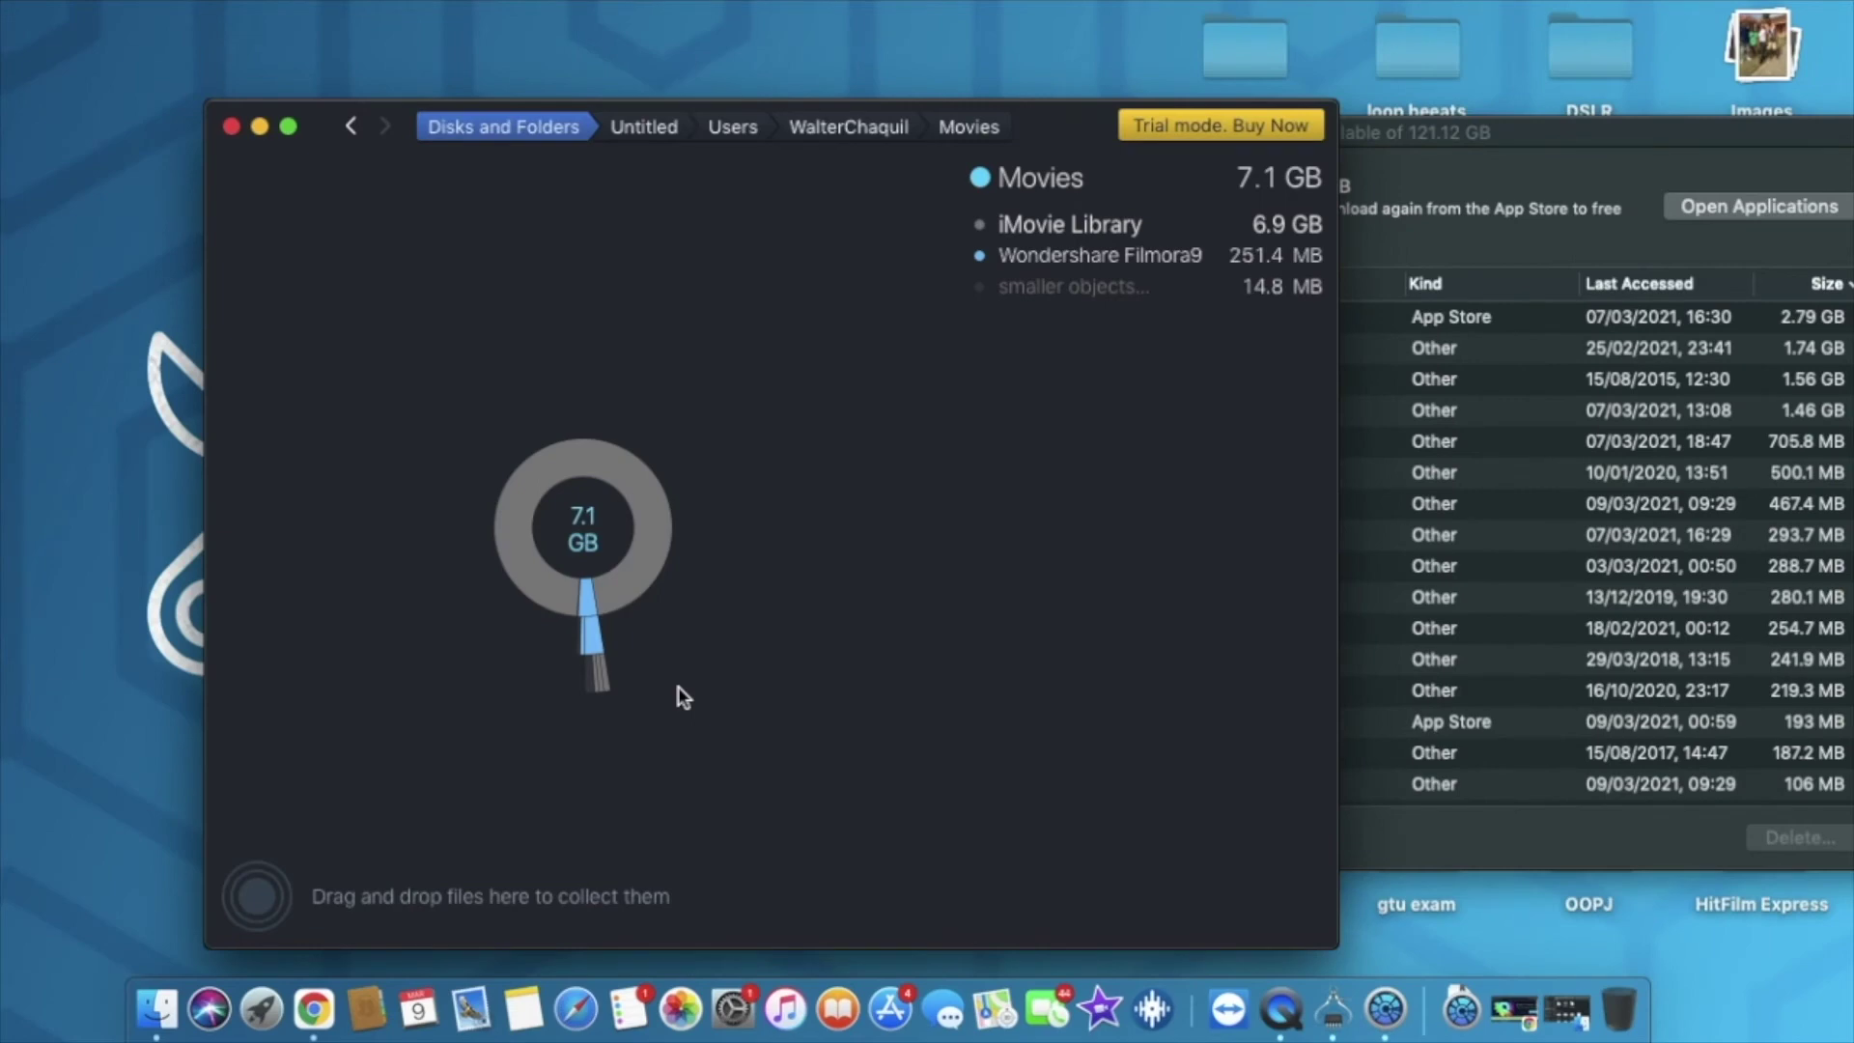
Step: Search This Mac for "imov" in Finder and arrange the results window beside the DaisyDisk window
{"action": "left_click", "coordinate": [172, 1021]}
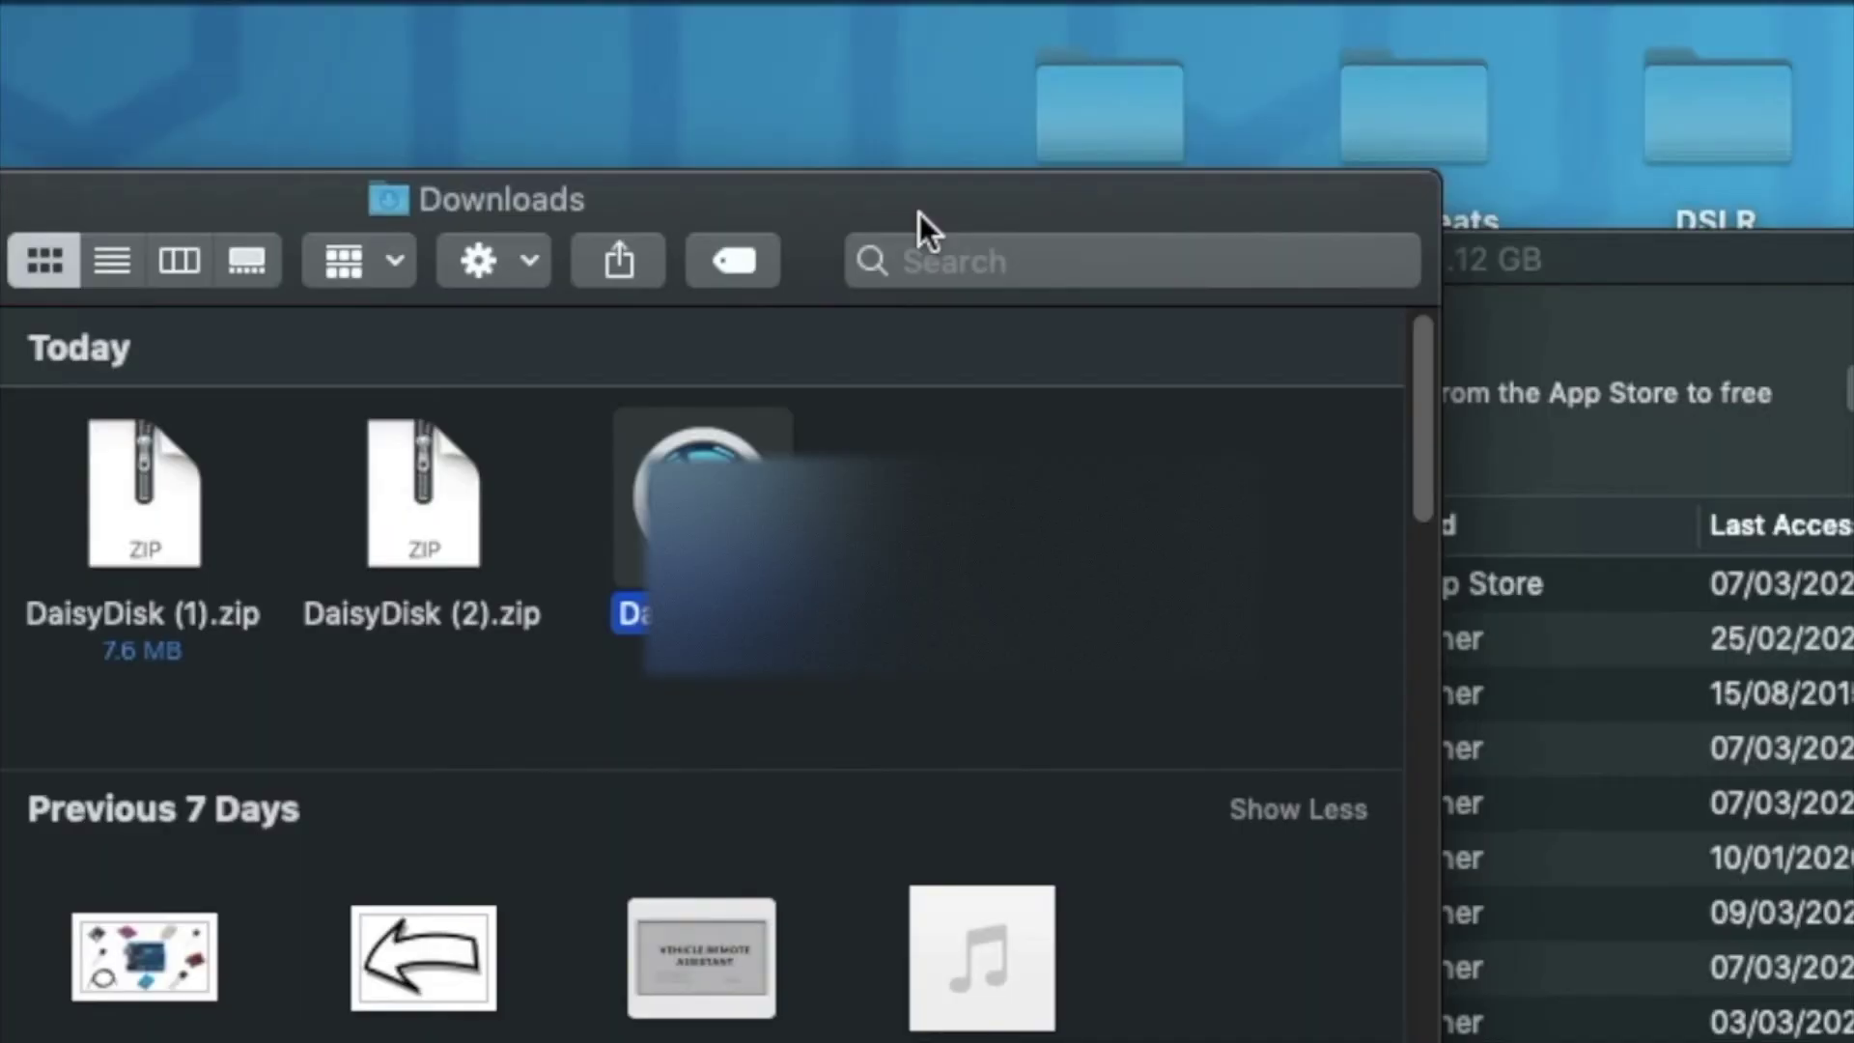
{"action": "left_click", "coordinate": [927, 252]}
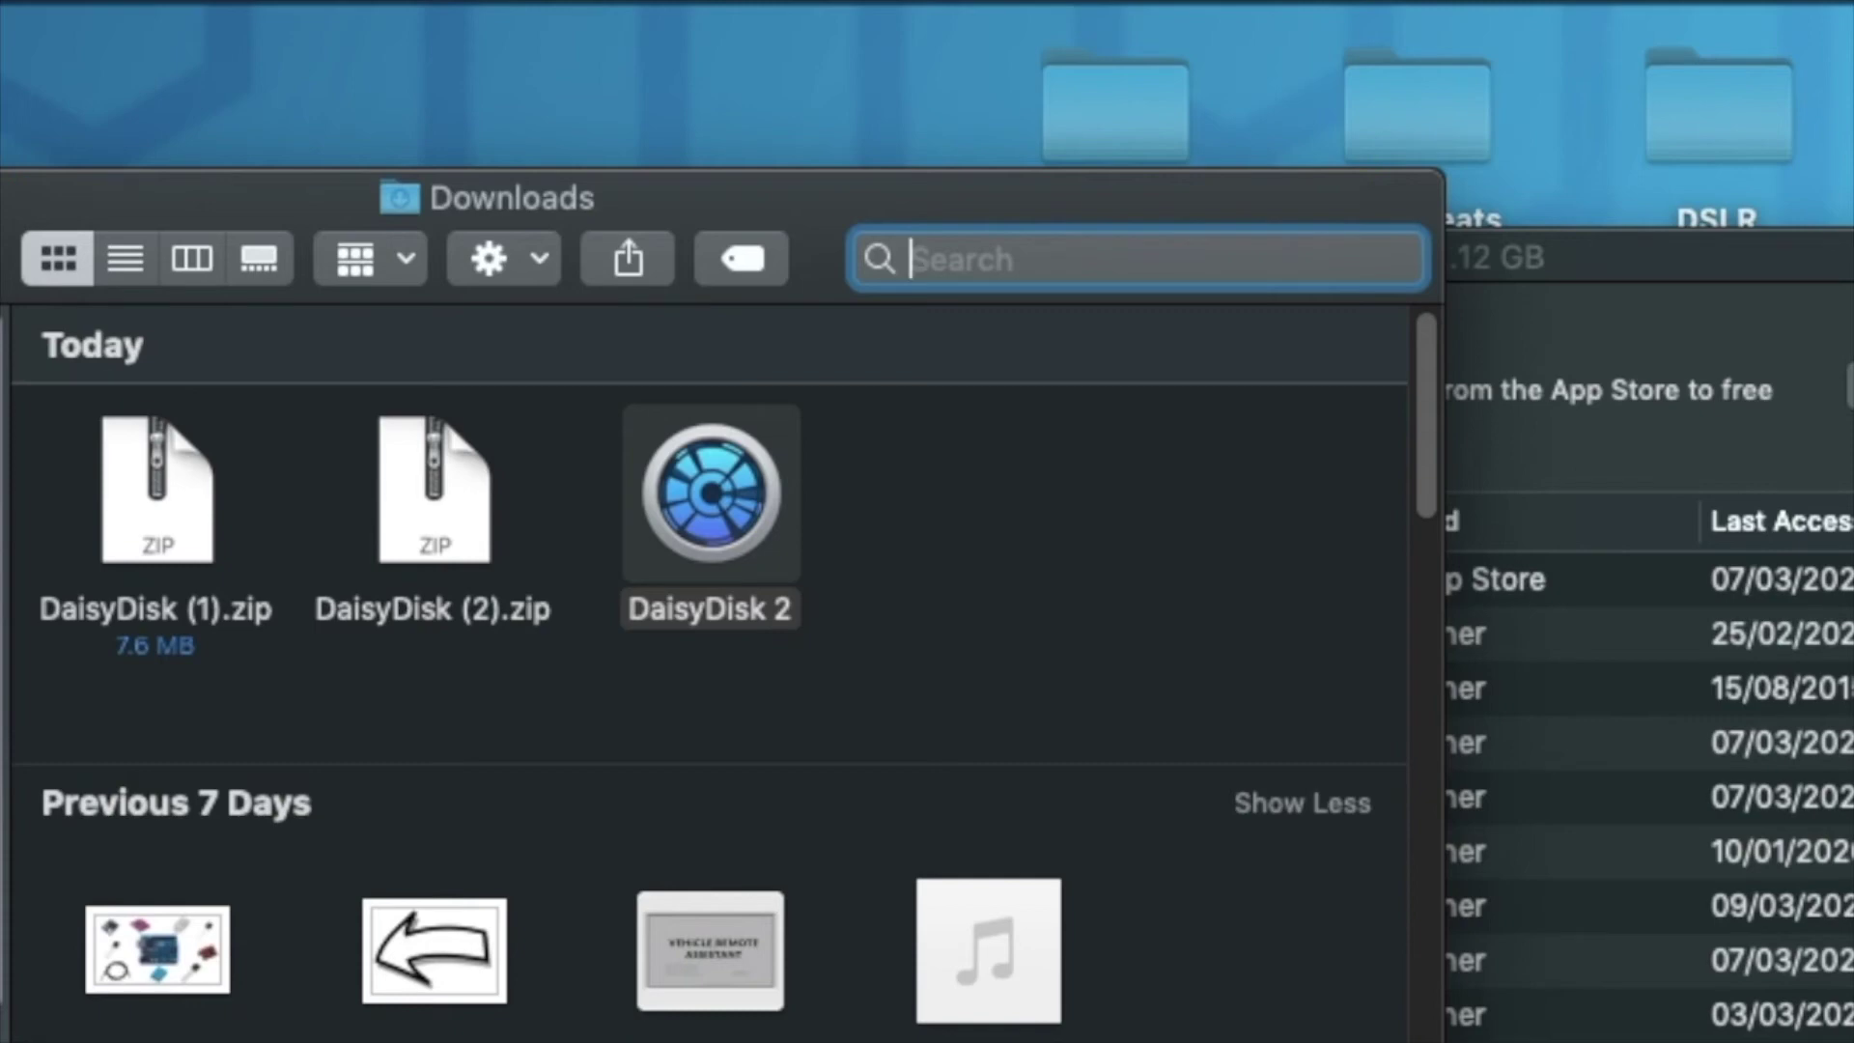
{"action": "type", "text": "im"}
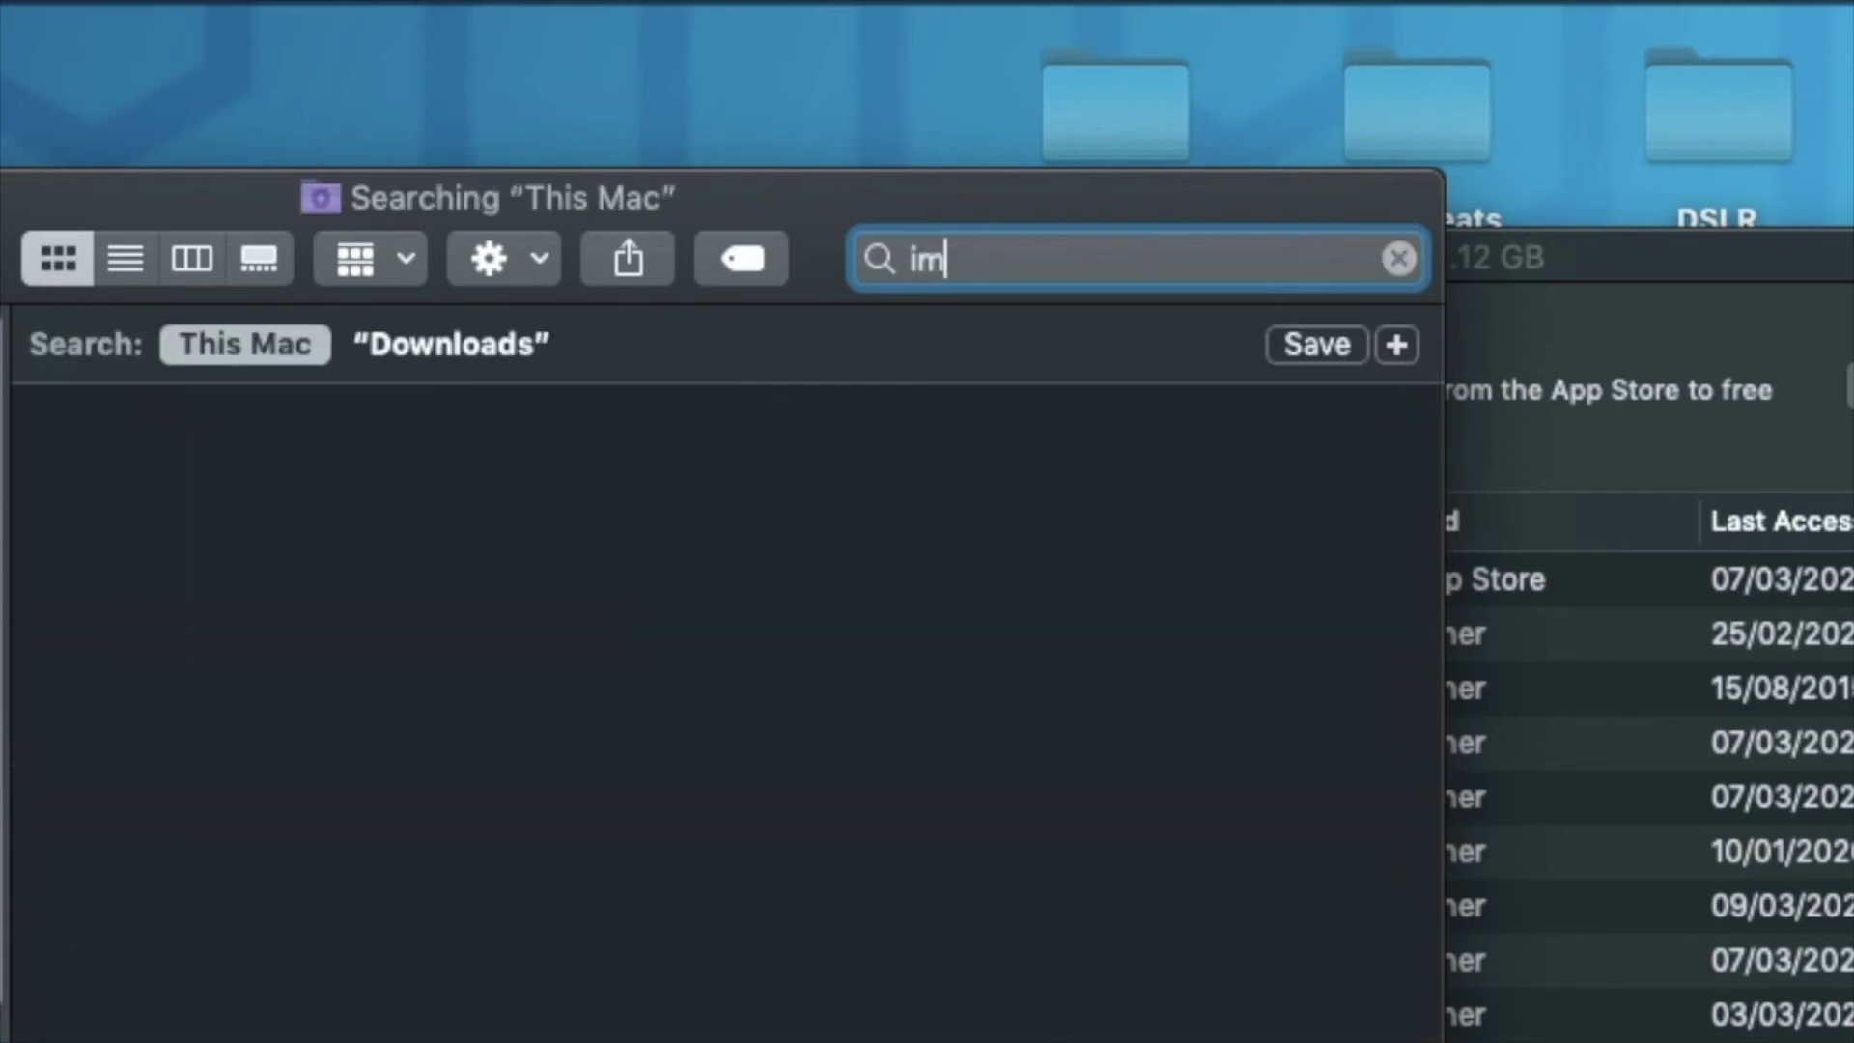
{"action": "type", "text": "ov"}
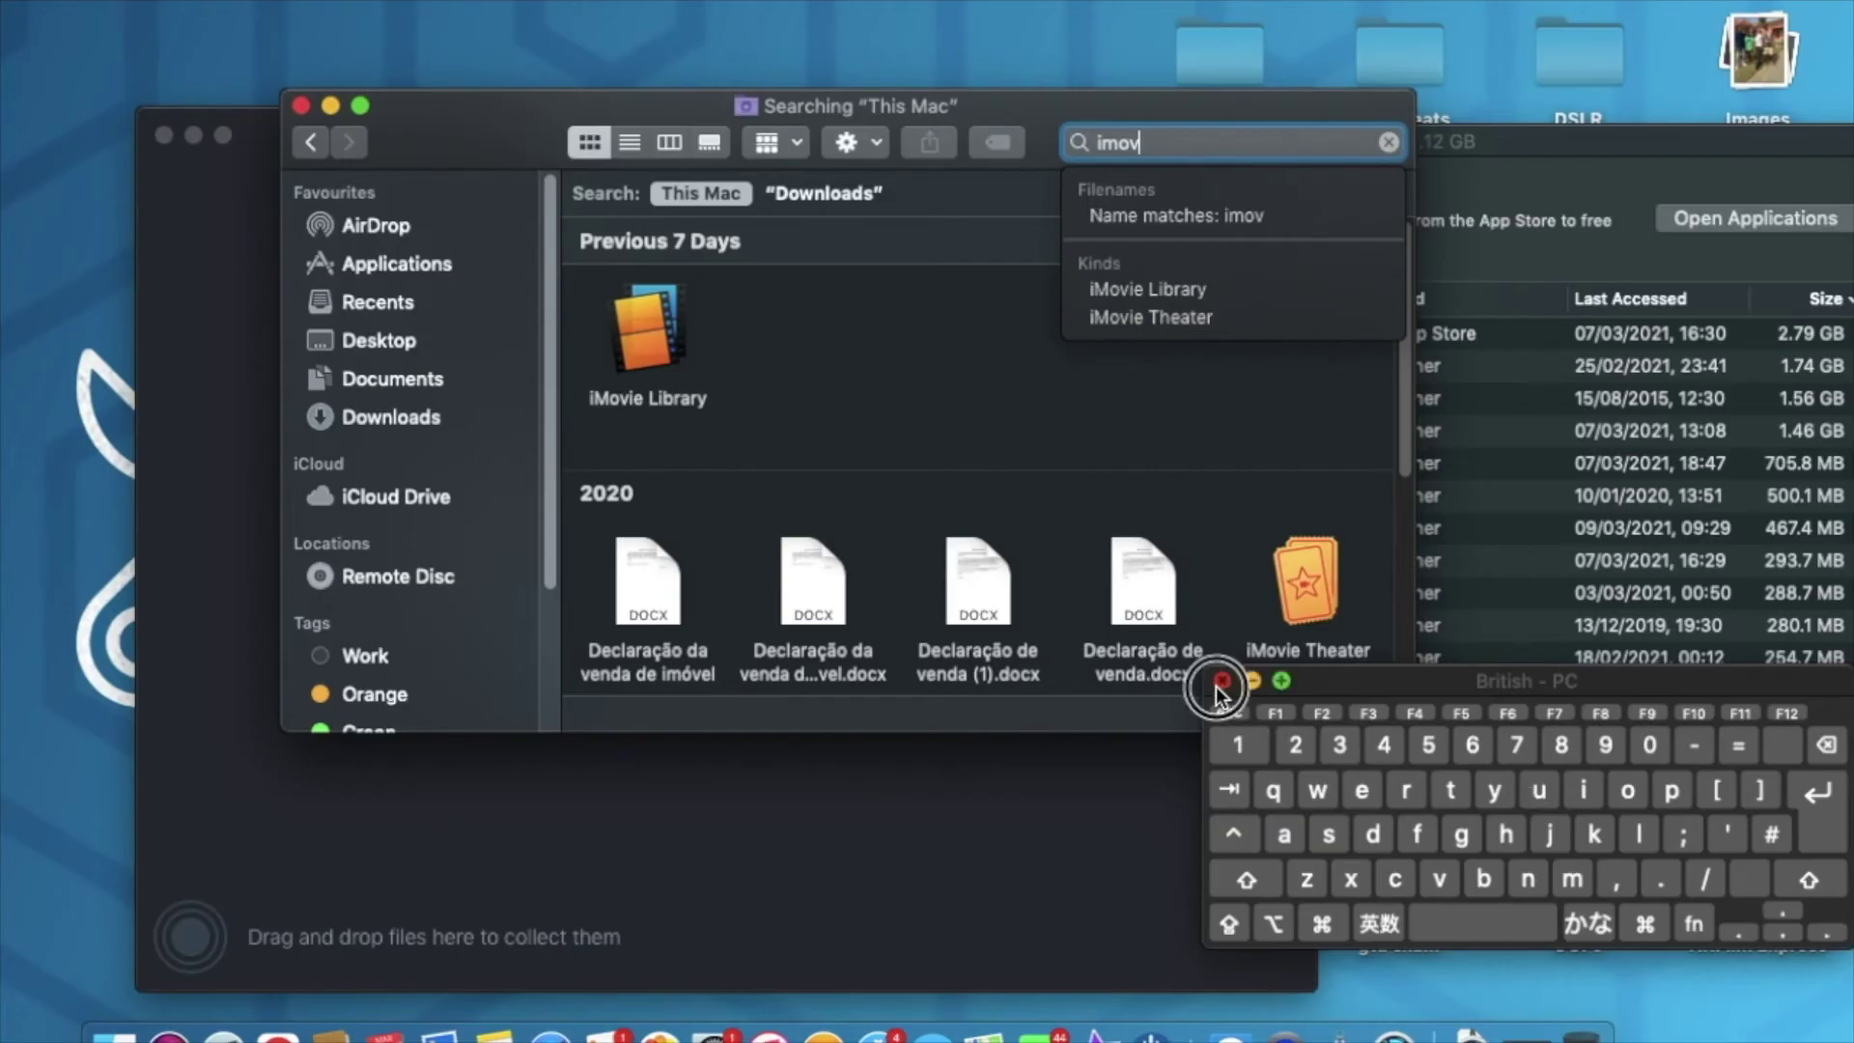
{"action": "left_click", "coordinate": [1220, 683]}
{"action": "left_click_drag", "start_coordinate": [1052, 101], "coordinate": [1433, 241]}
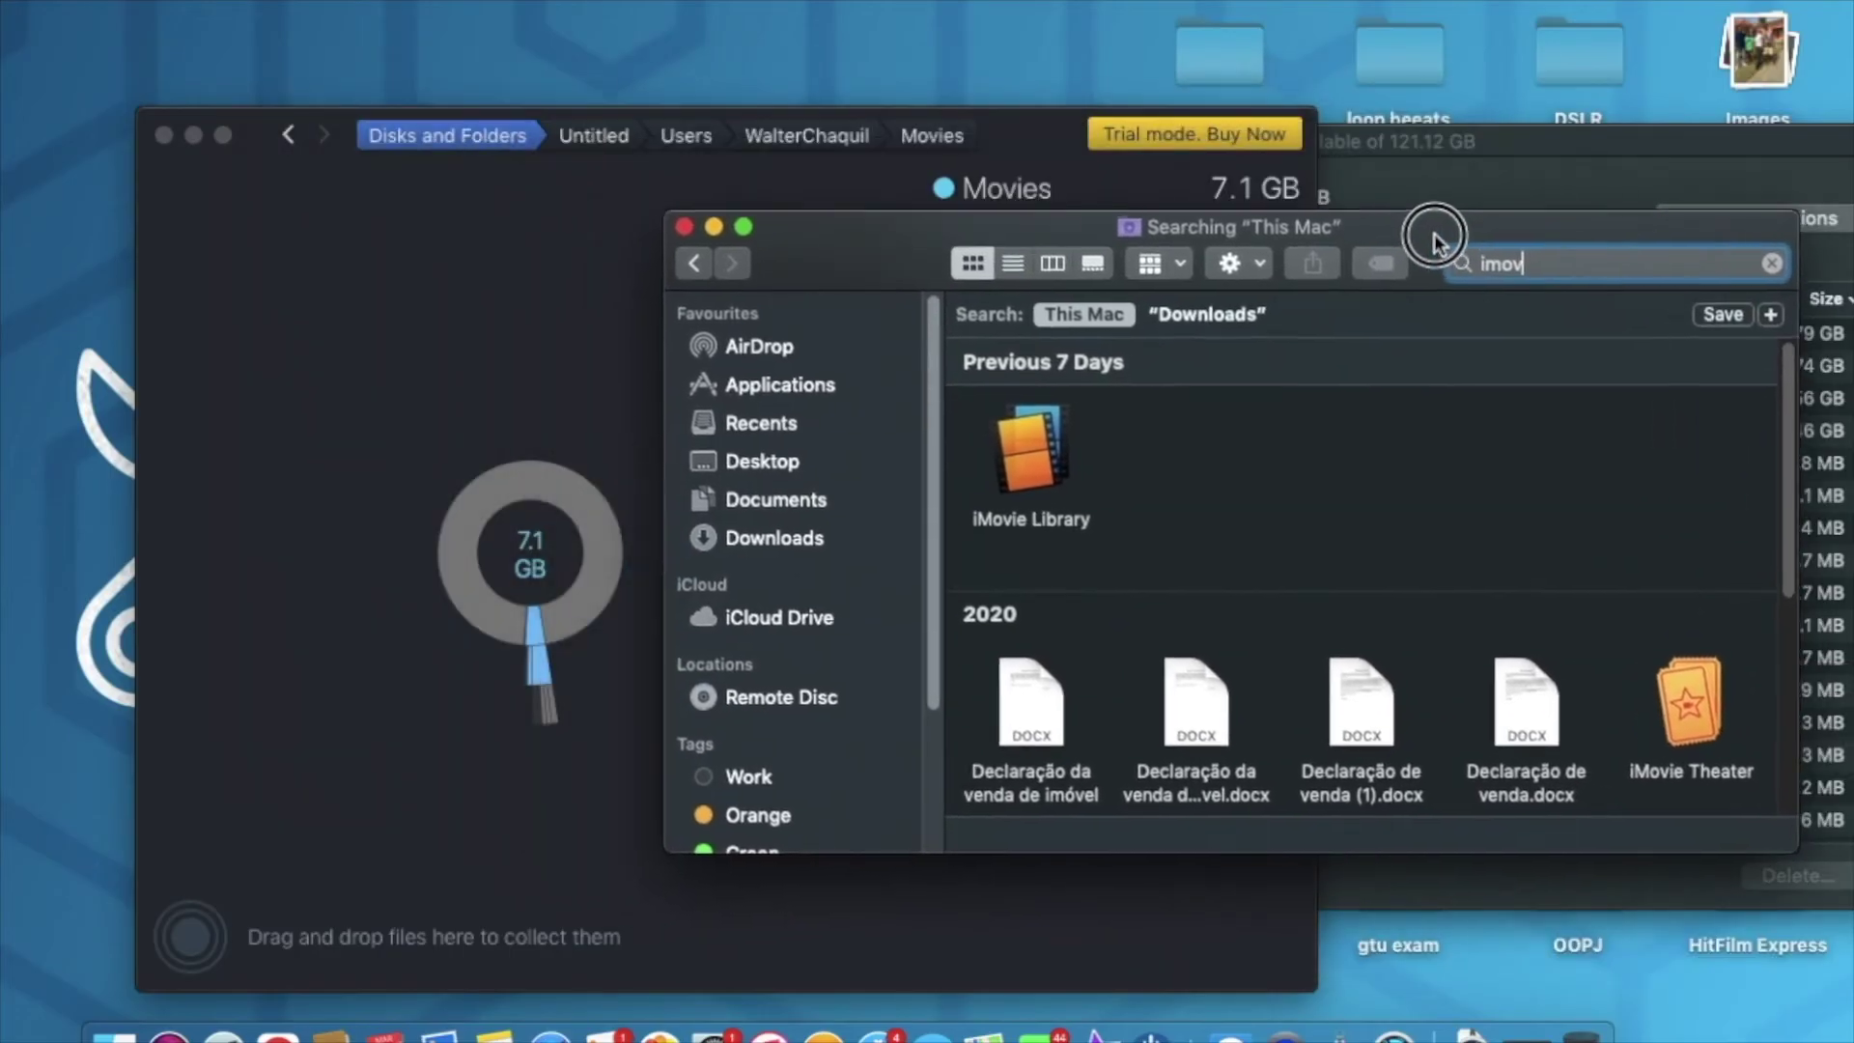
{"action": "left_click_drag", "start_coordinate": [1048, 118], "coordinate": [590, 100]}
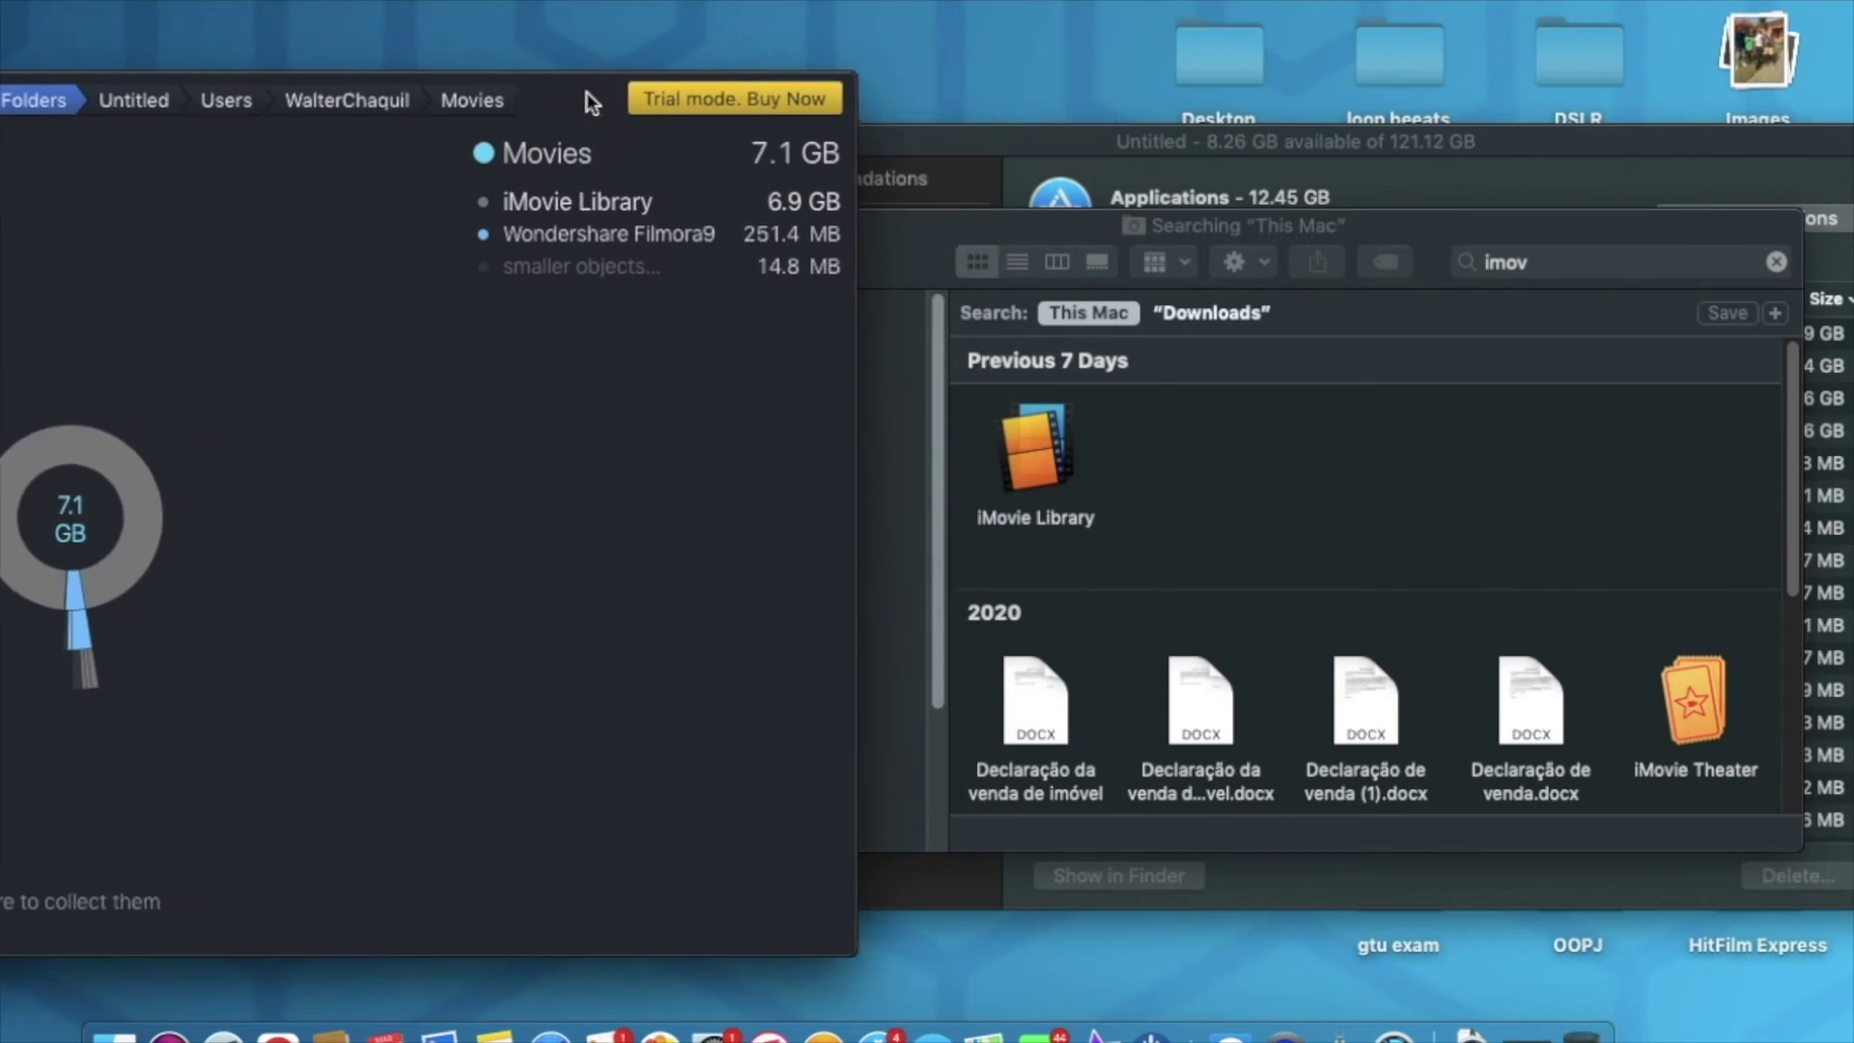
Step: Check the file information of the iMovie Library found in the search results, and close the info window
{"action": "left_click", "coordinate": [1027, 439]}
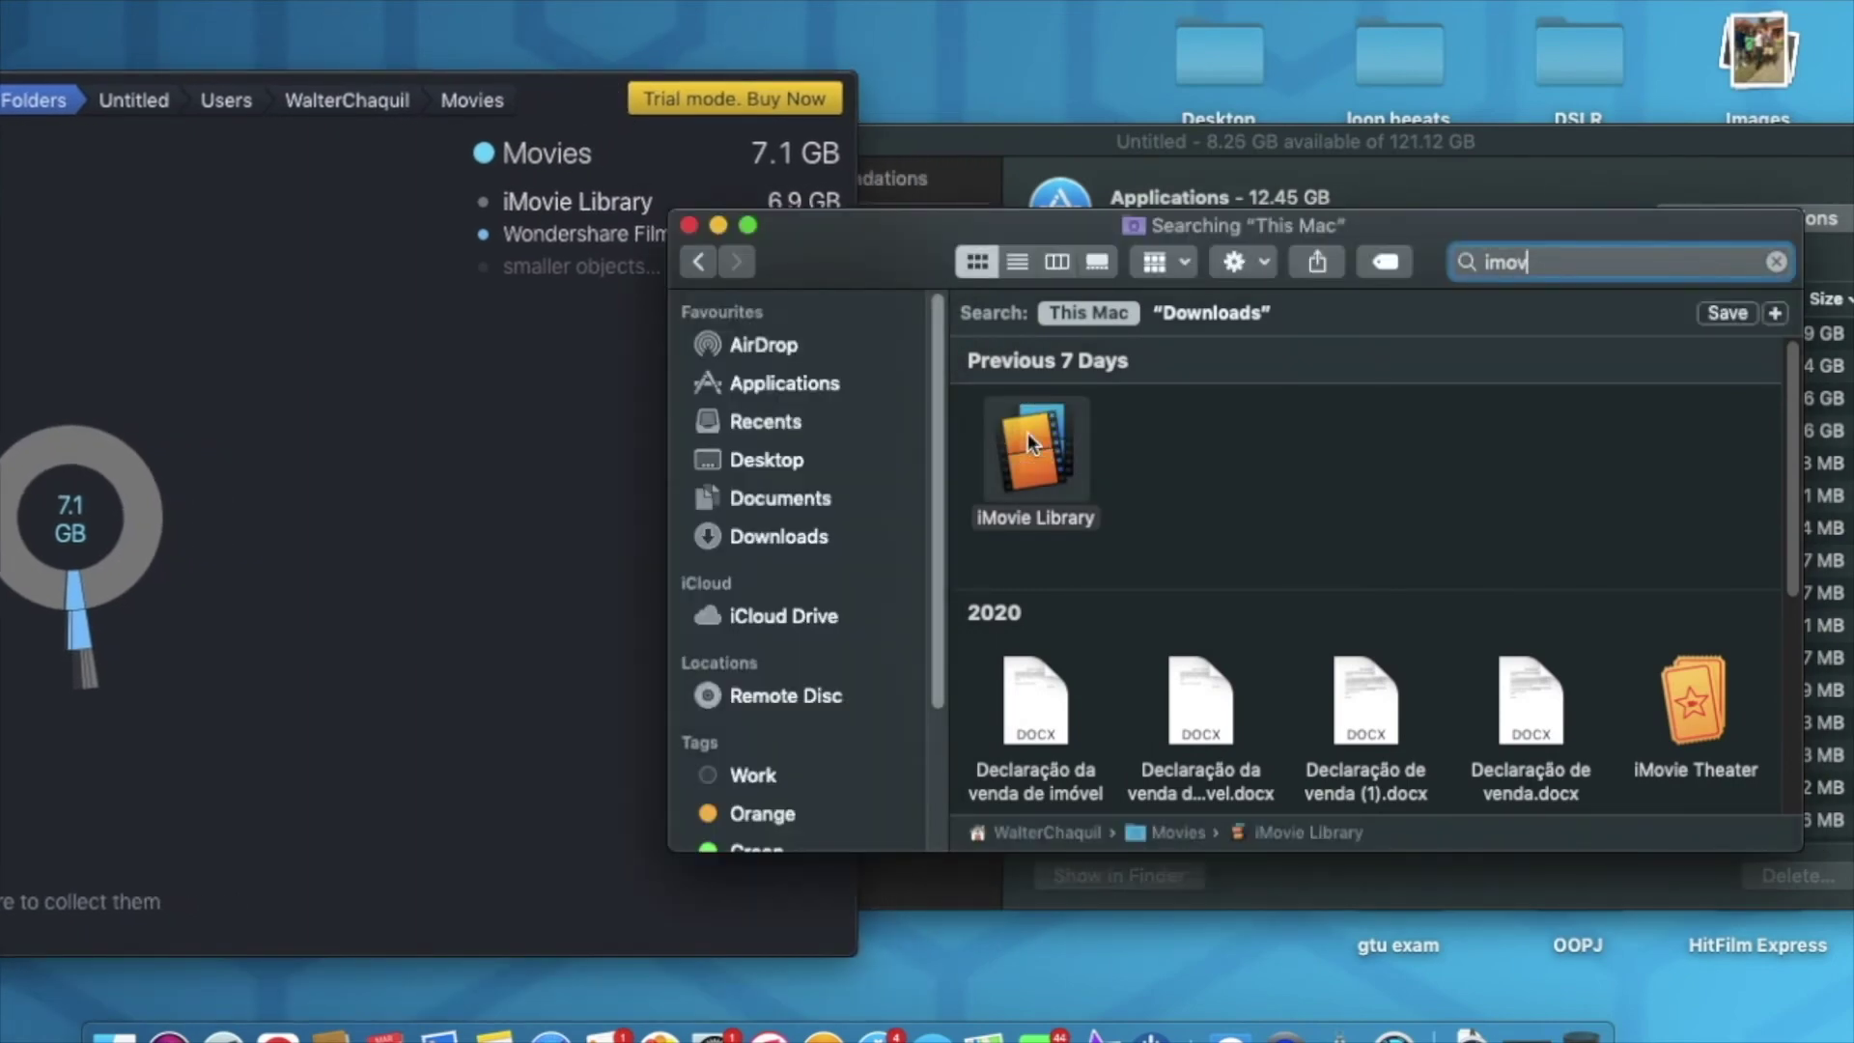
{"action": "right_click", "coordinate": [1027, 432]}
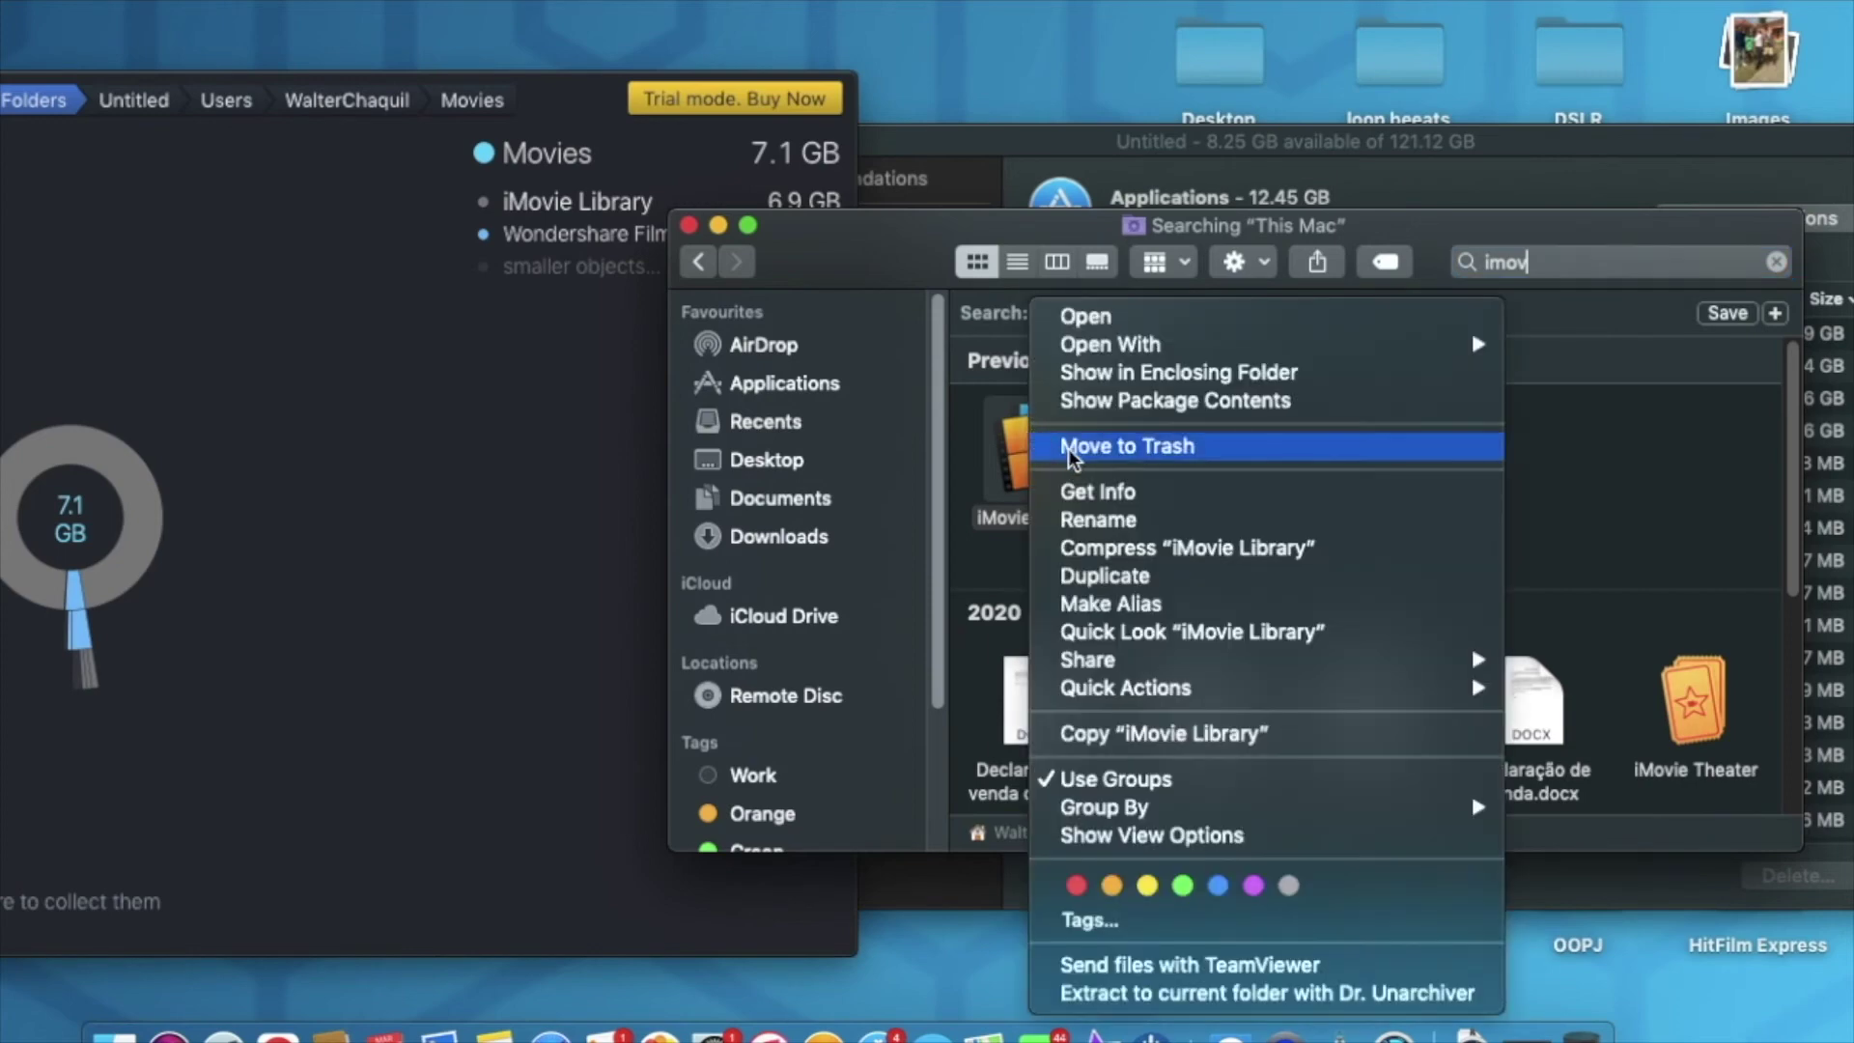
{"action": "left_click", "coordinate": [1071, 492]}
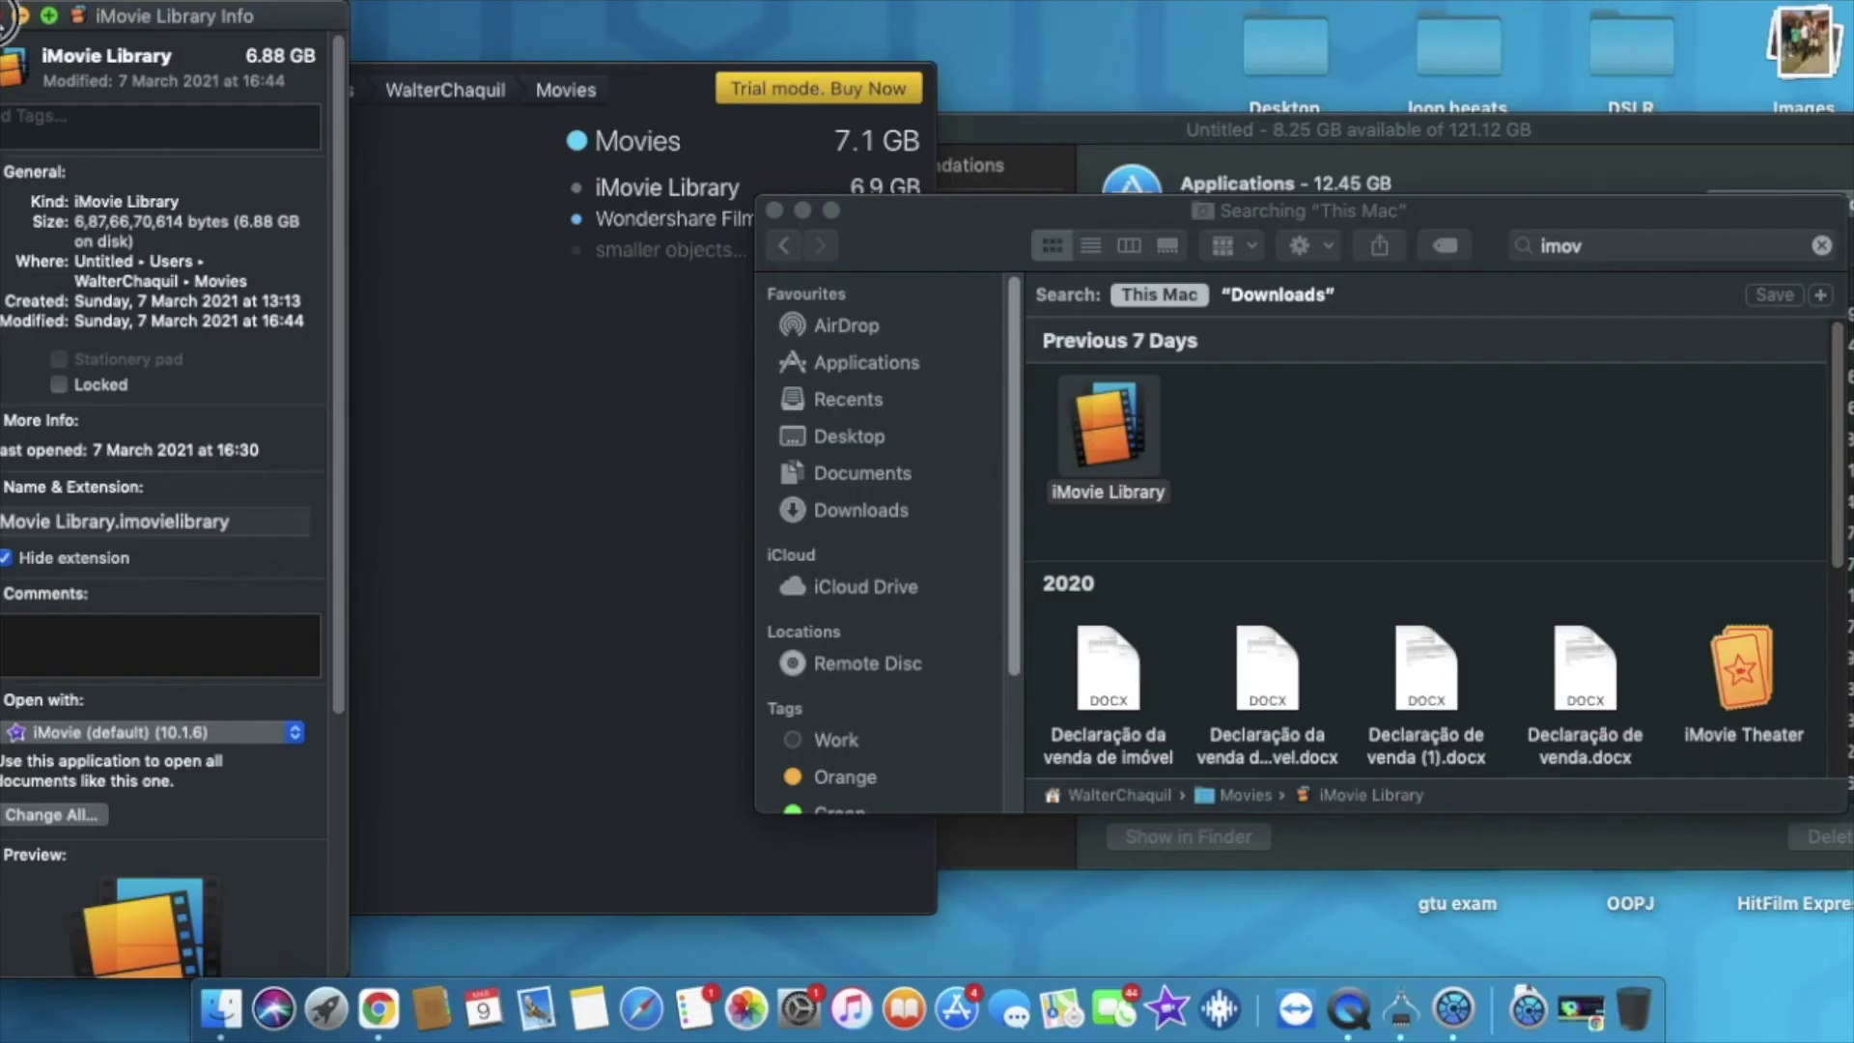
{"action": "key", "text": "super+w"}
Step: Move the iMovie Library to the Trash and empty the Trash
{"action": "left_click_drag", "start_coordinate": [1110, 425], "coordinate": [1632, 989]}
{"action": "left_click", "coordinate": [1632, 988]}
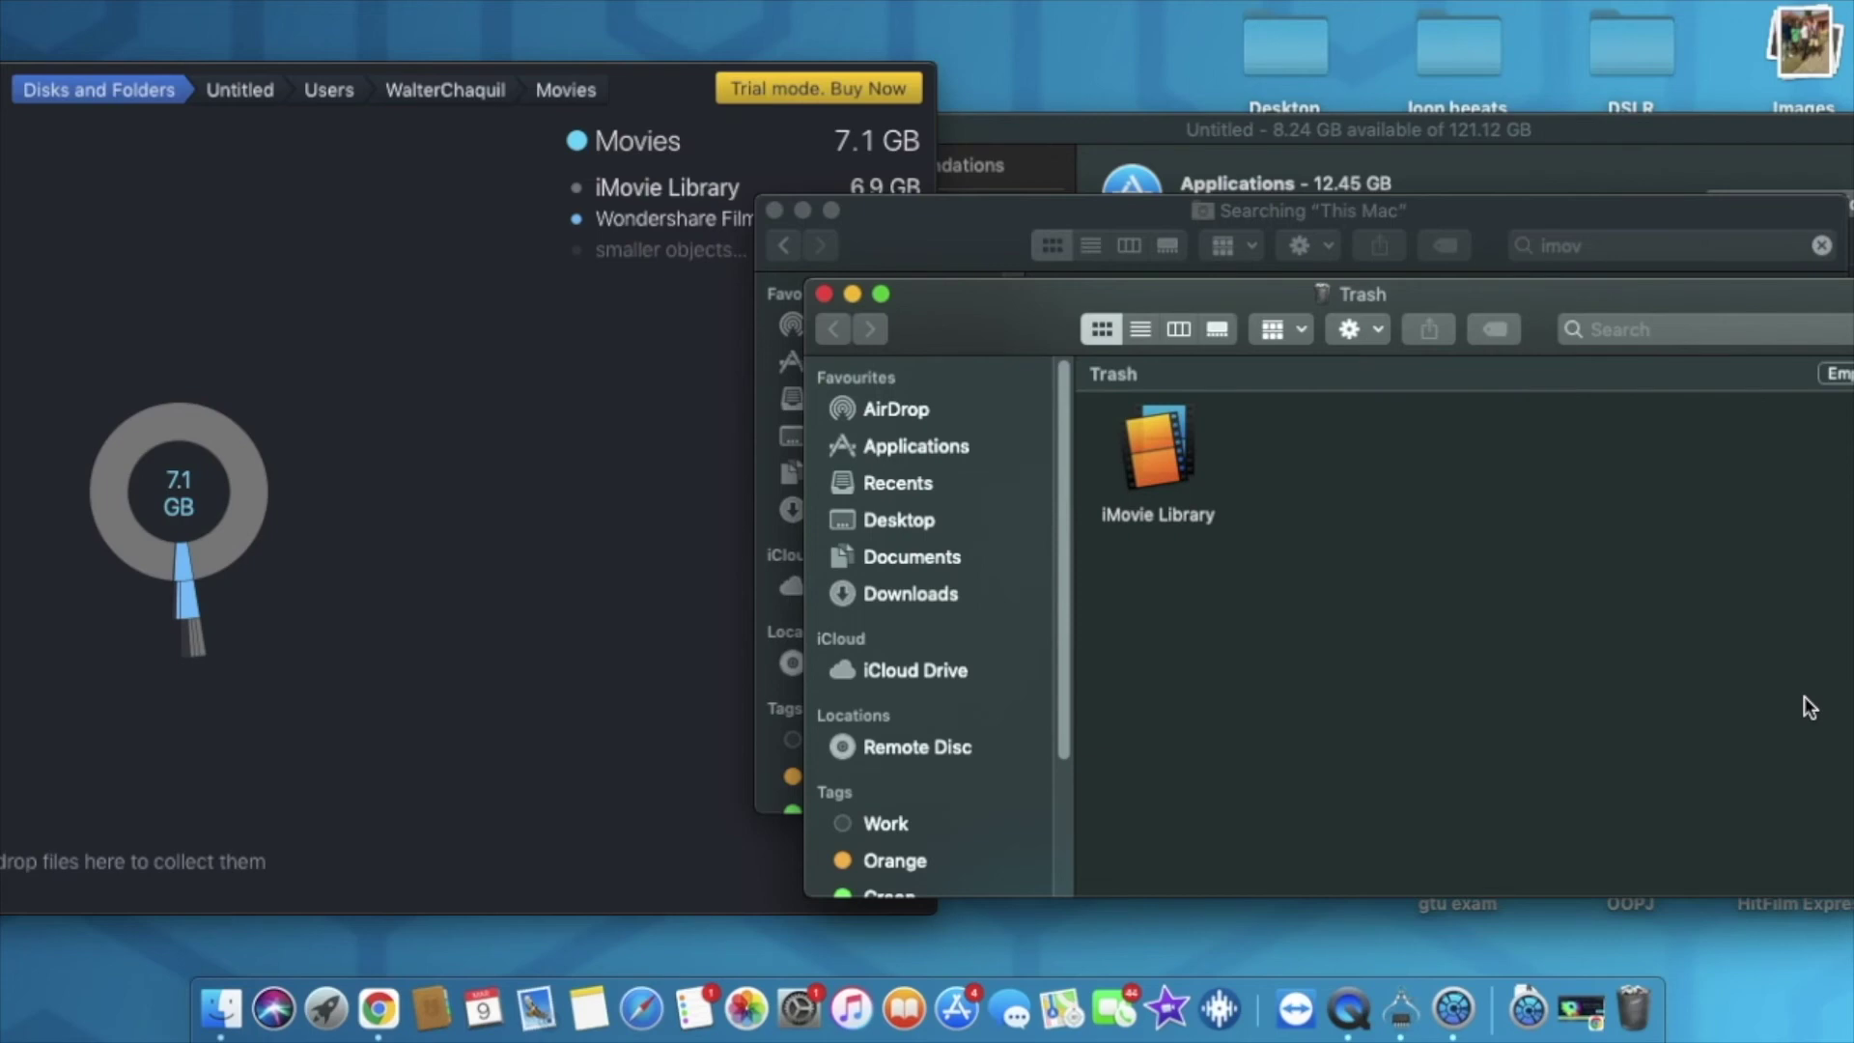
{"action": "left_click", "coordinate": [1834, 373]}
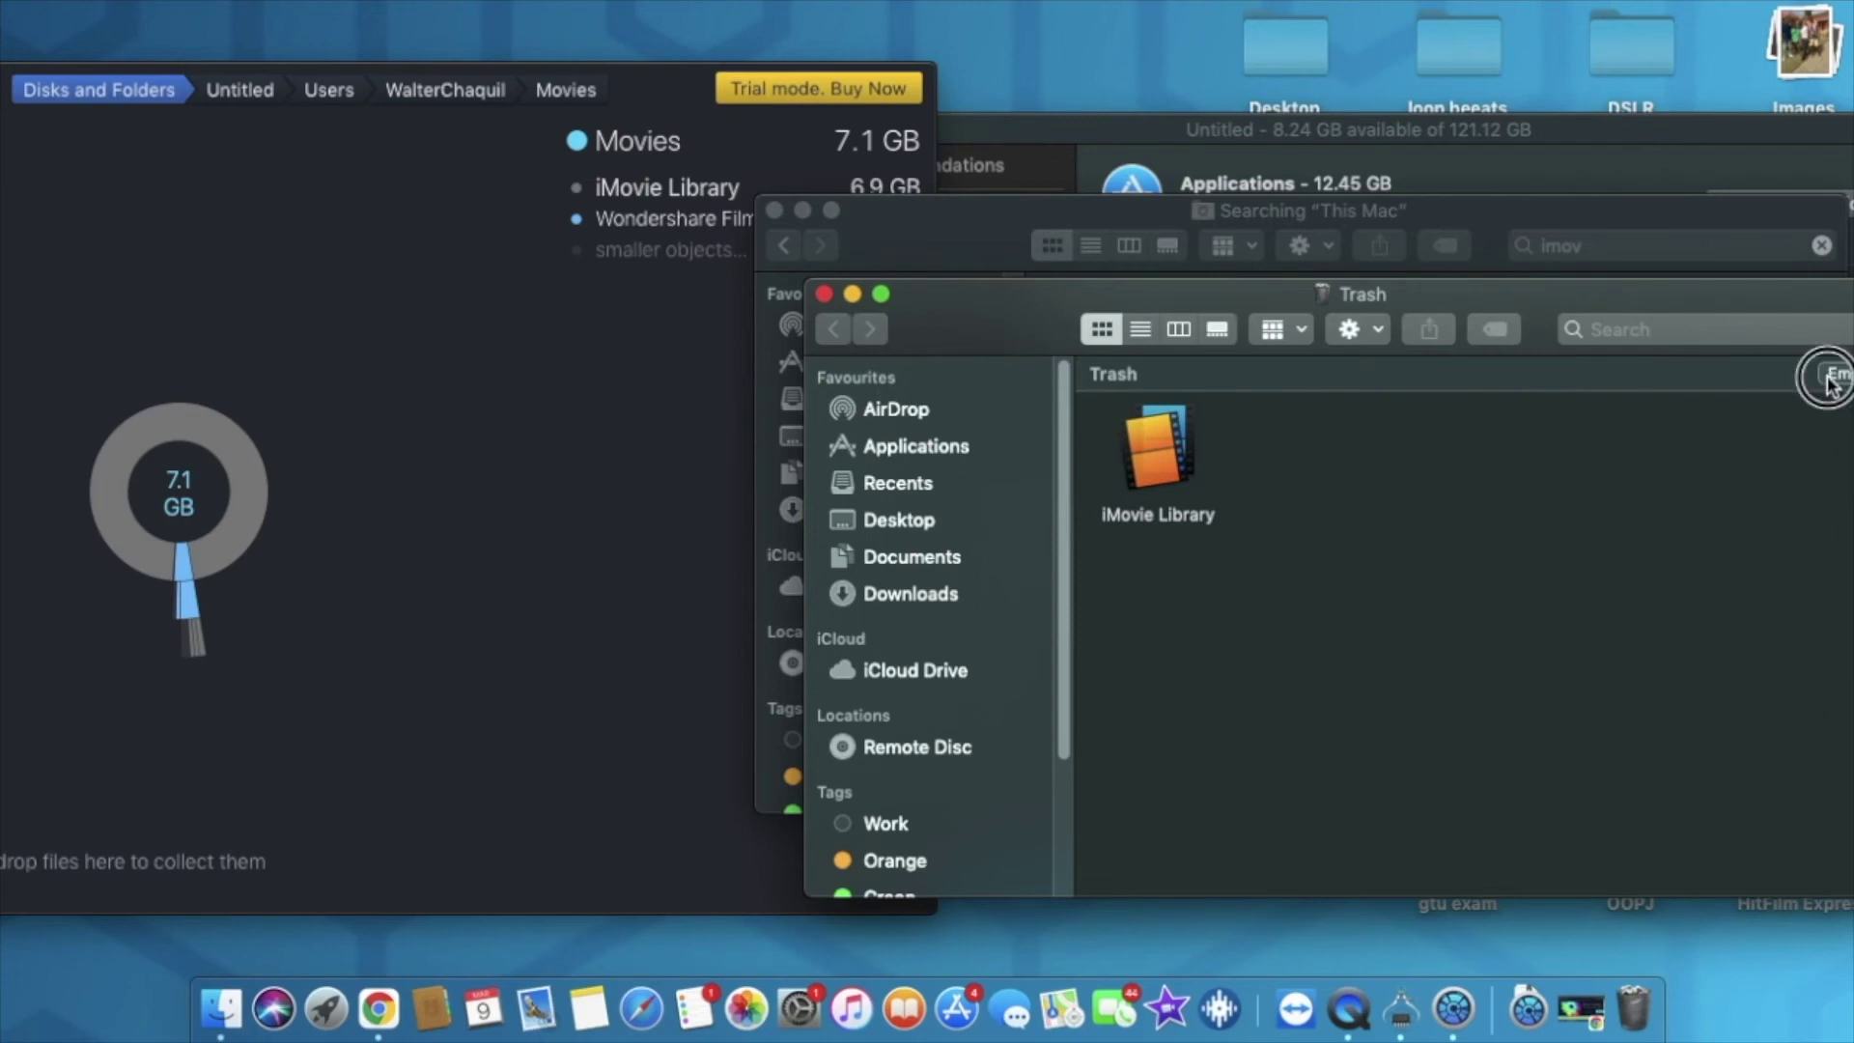
{"action": "left_click", "coordinate": [1147, 349]}
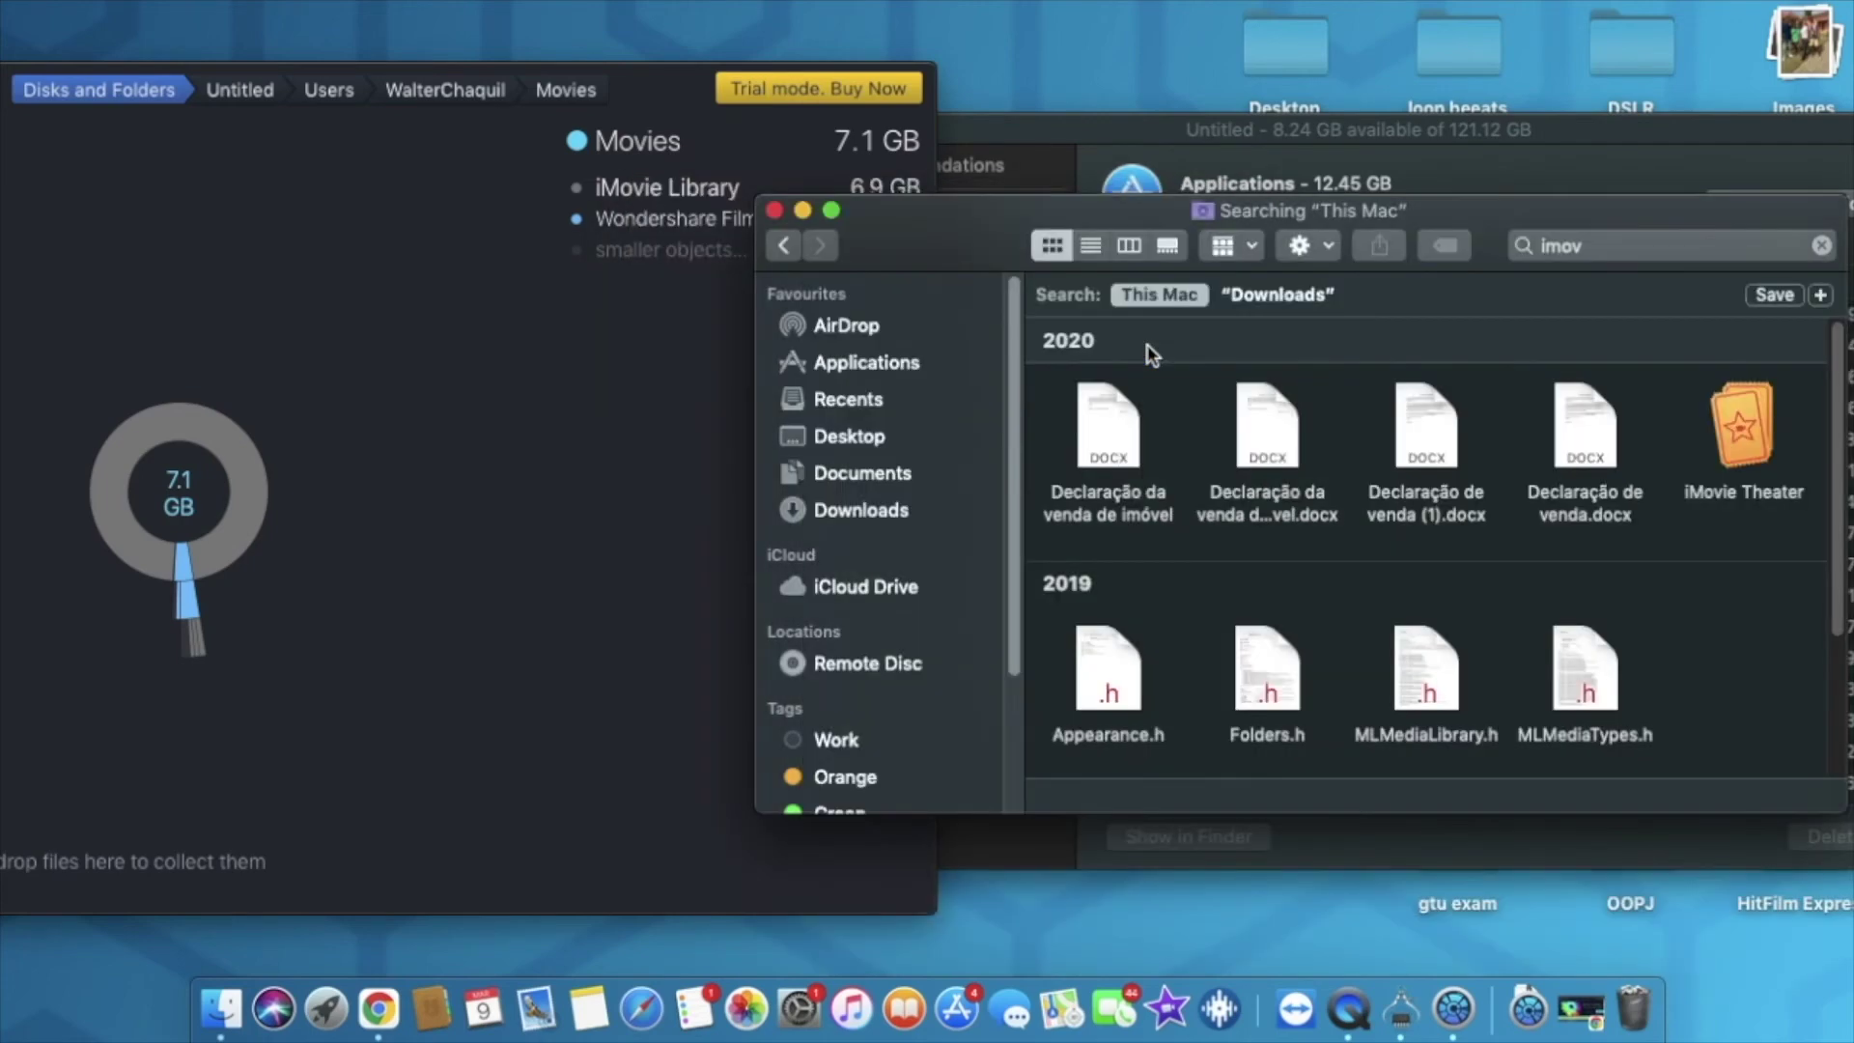
Step: Go back in the DaisyDisk scan from Movies to the Untitled disk's top level and open the Applications folder
{"action": "left_click_drag", "start_coordinate": [618, 96], "coordinate": [972, 74]}
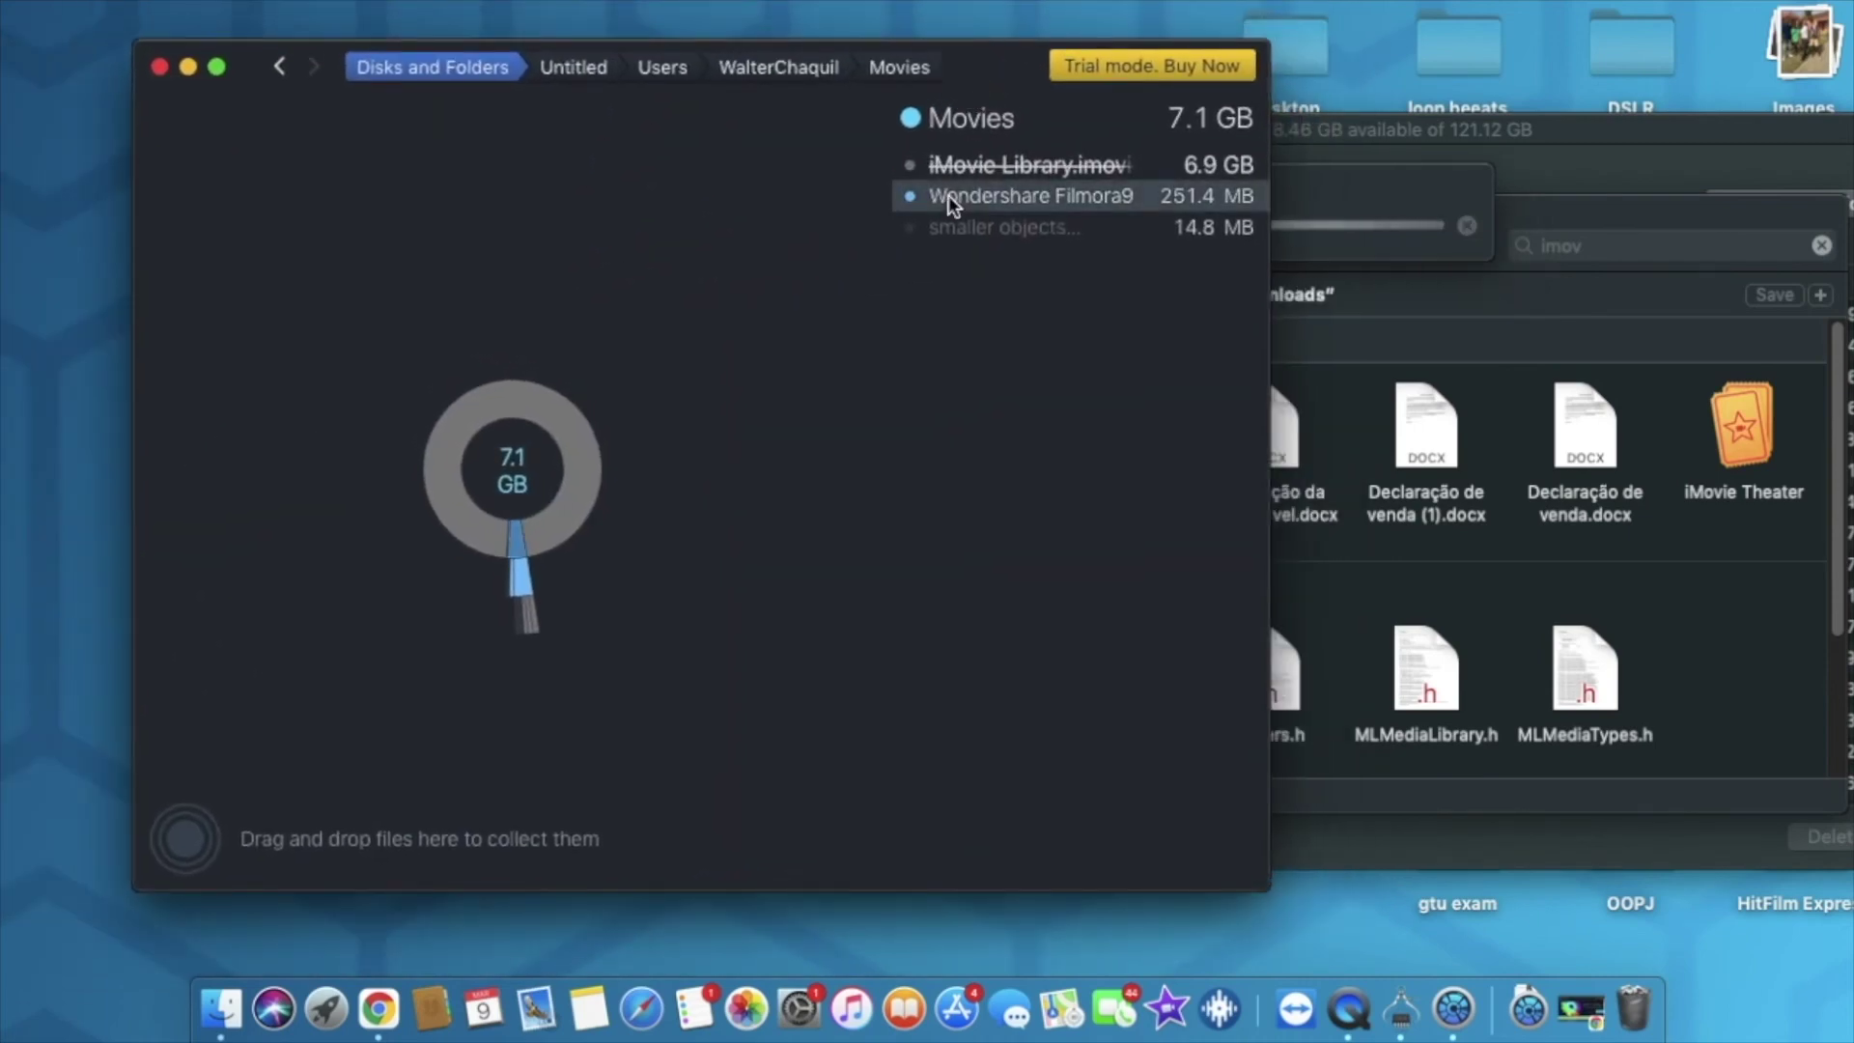
{"action": "left_click", "coordinate": [282, 68]}
{"action": "left_click", "coordinate": [283, 68]}
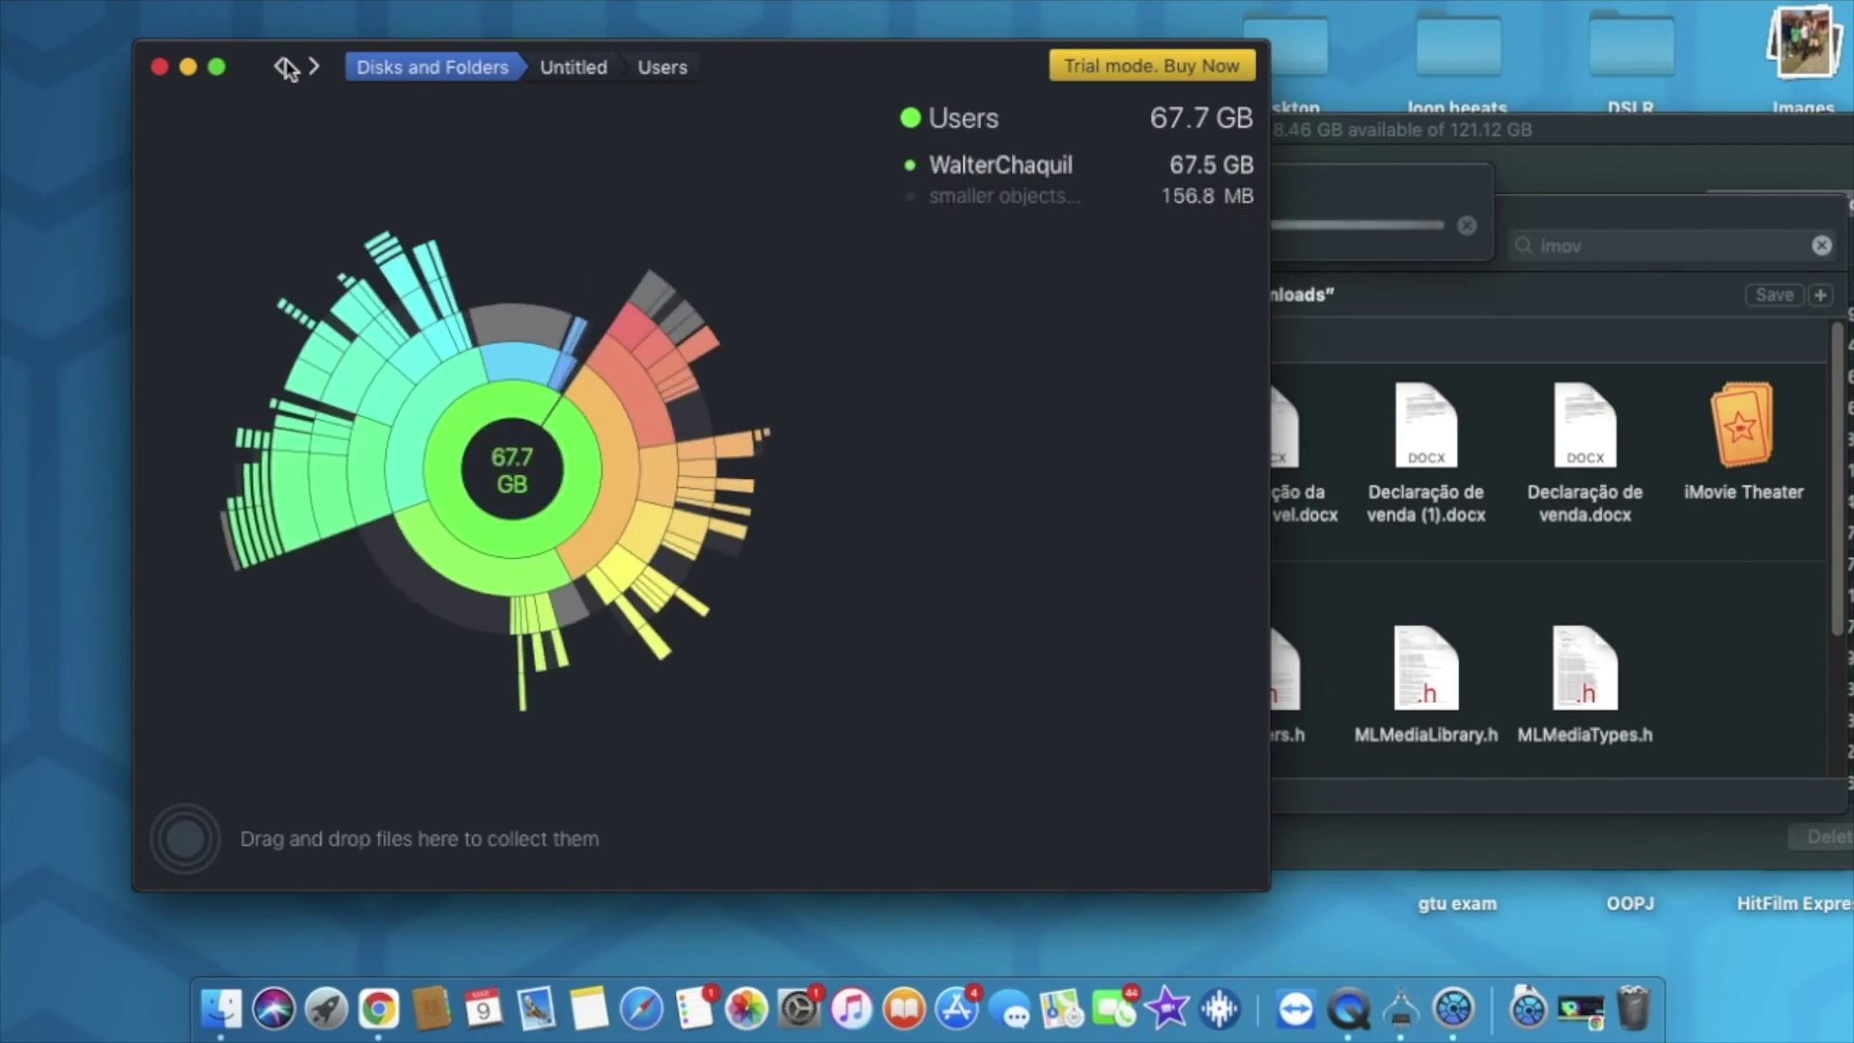
{"action": "left_click", "coordinate": [284, 68]}
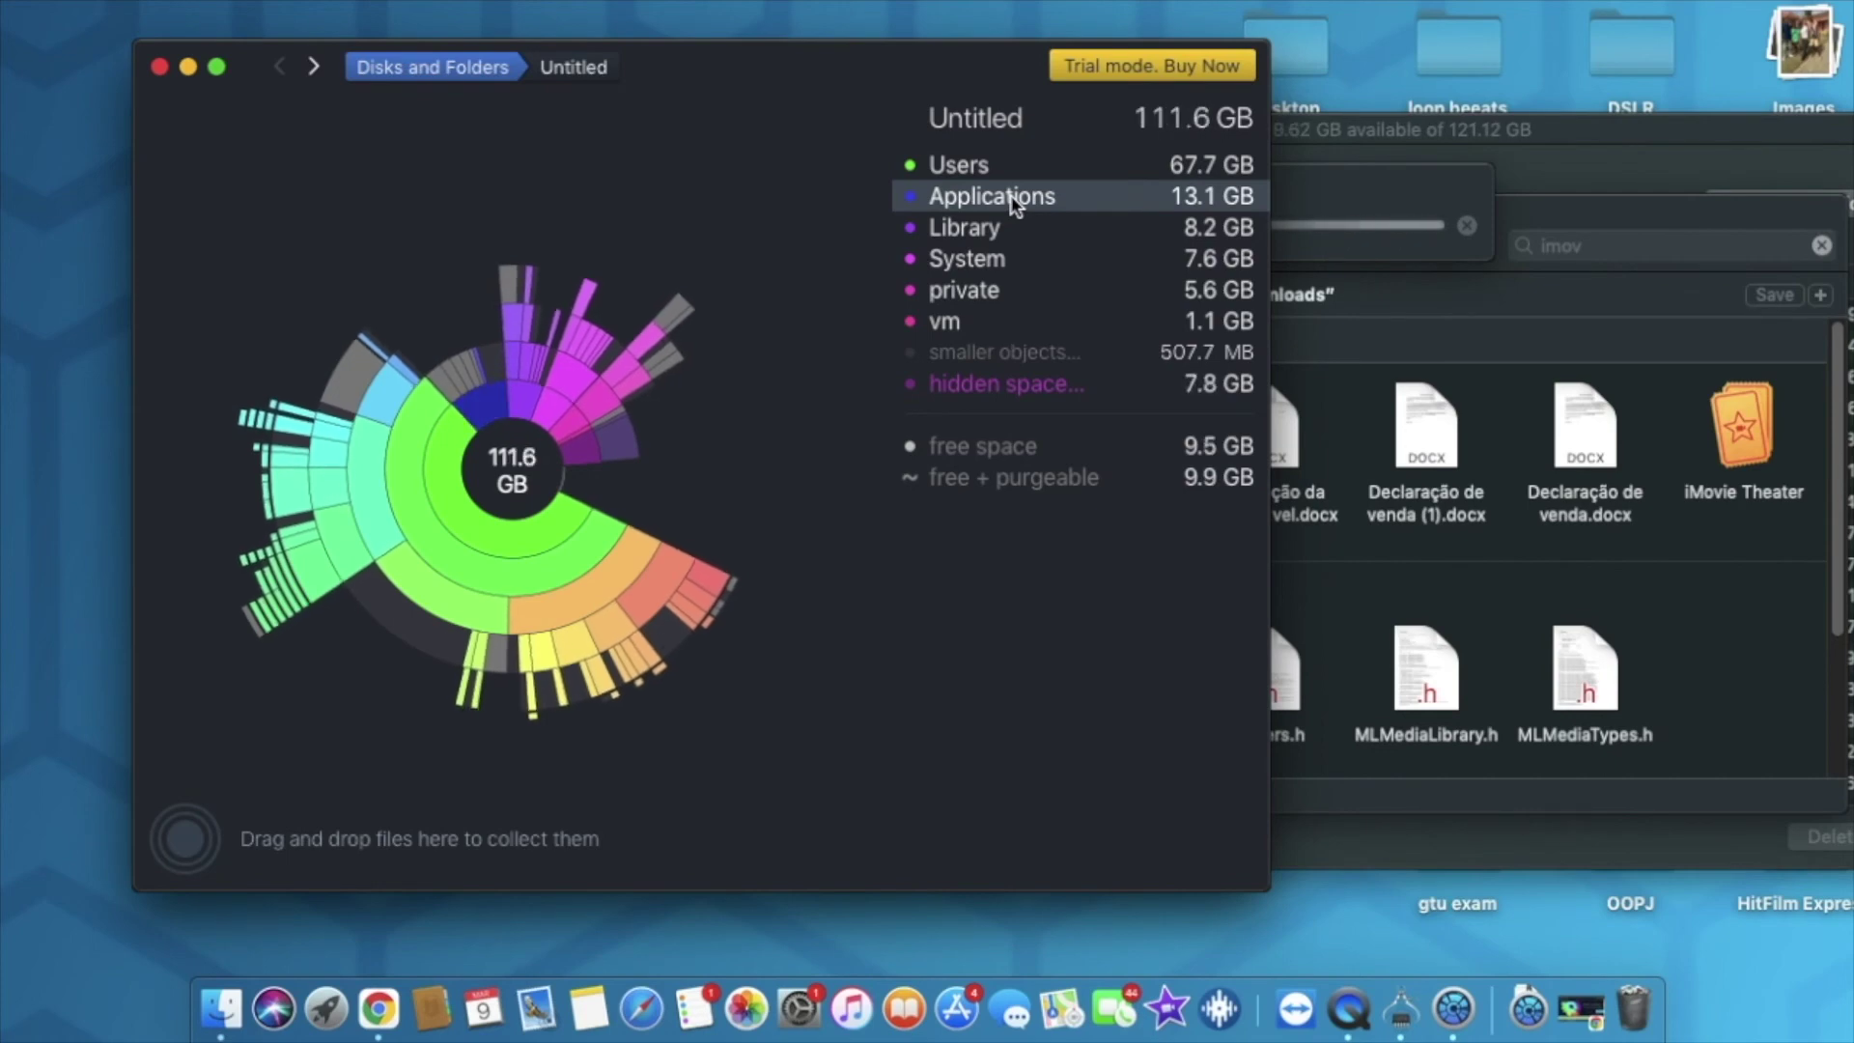
{"action": "left_click", "coordinate": [1009, 195]}
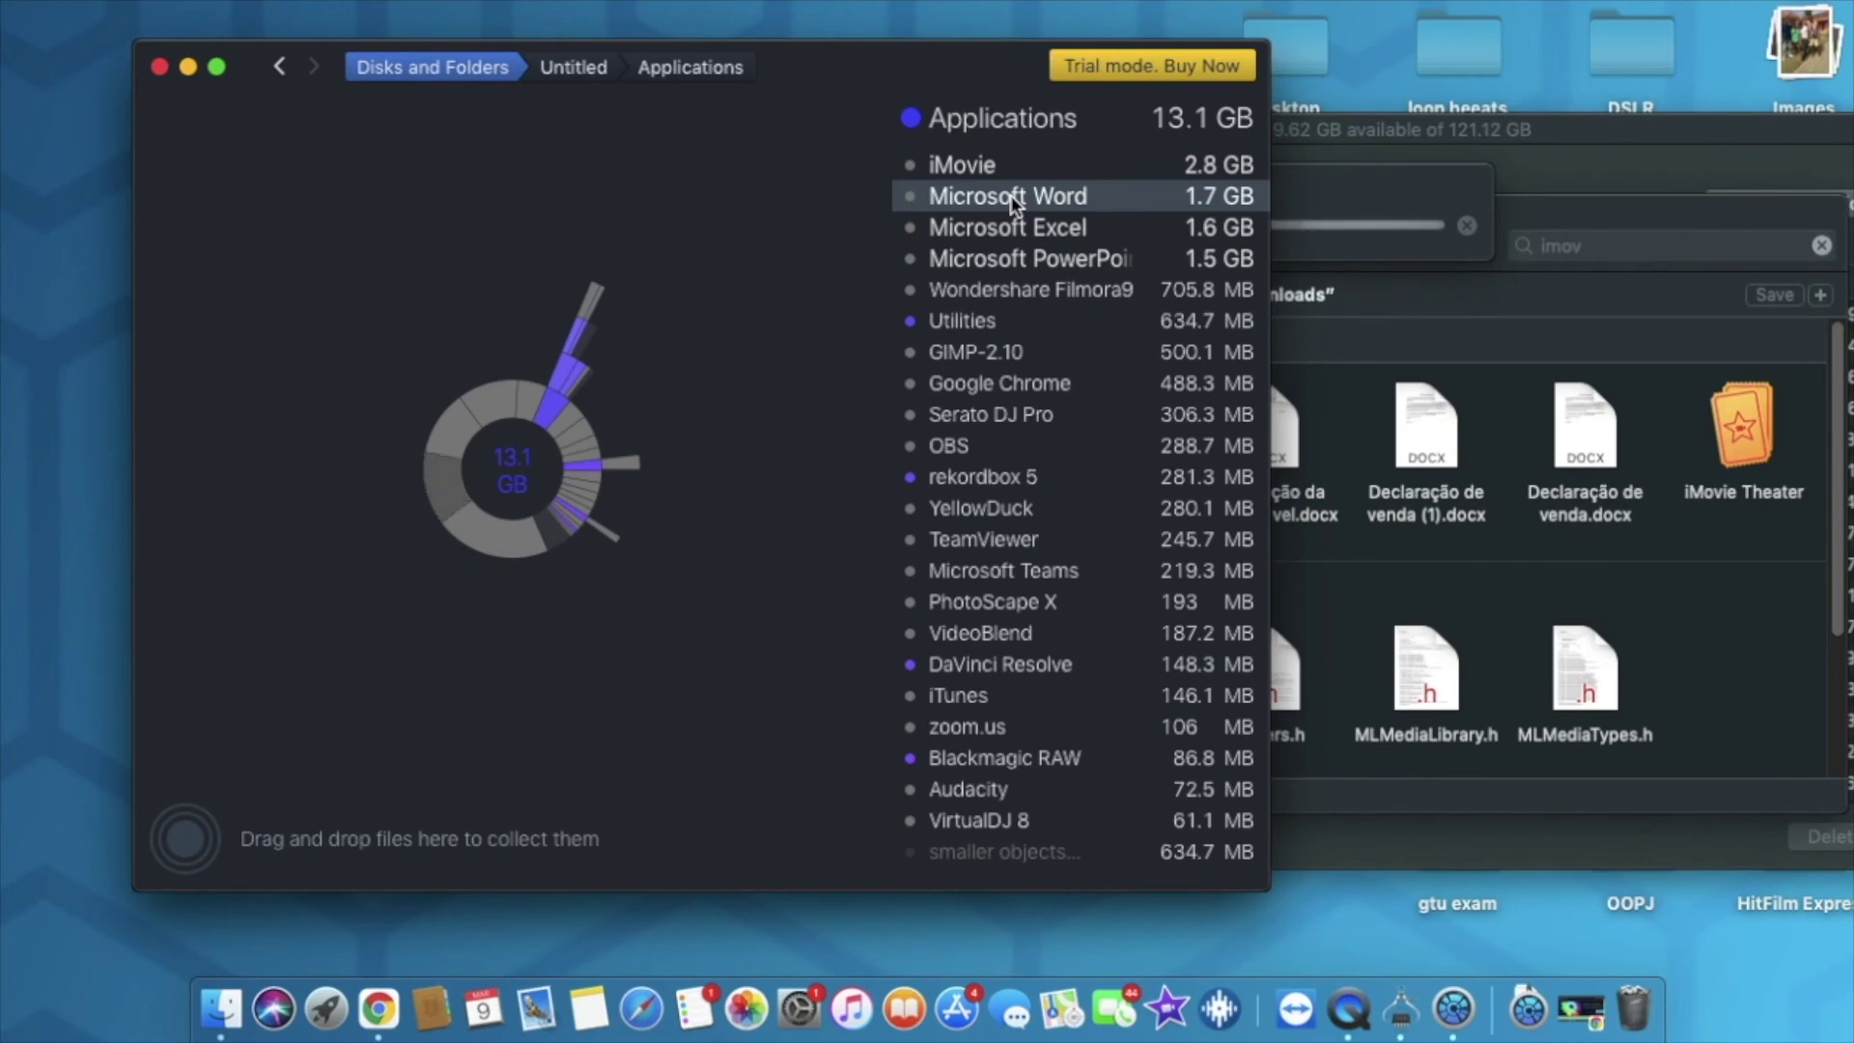